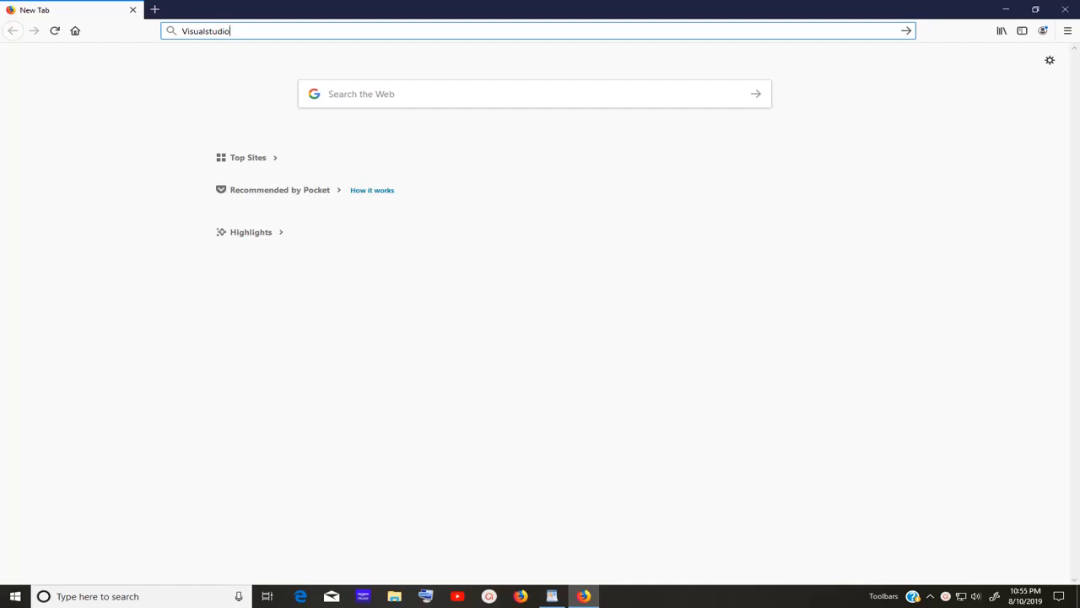
Load visualstudio.com from the Firefox address bar.
{"action": "key", "text": "ctrl+Return"}
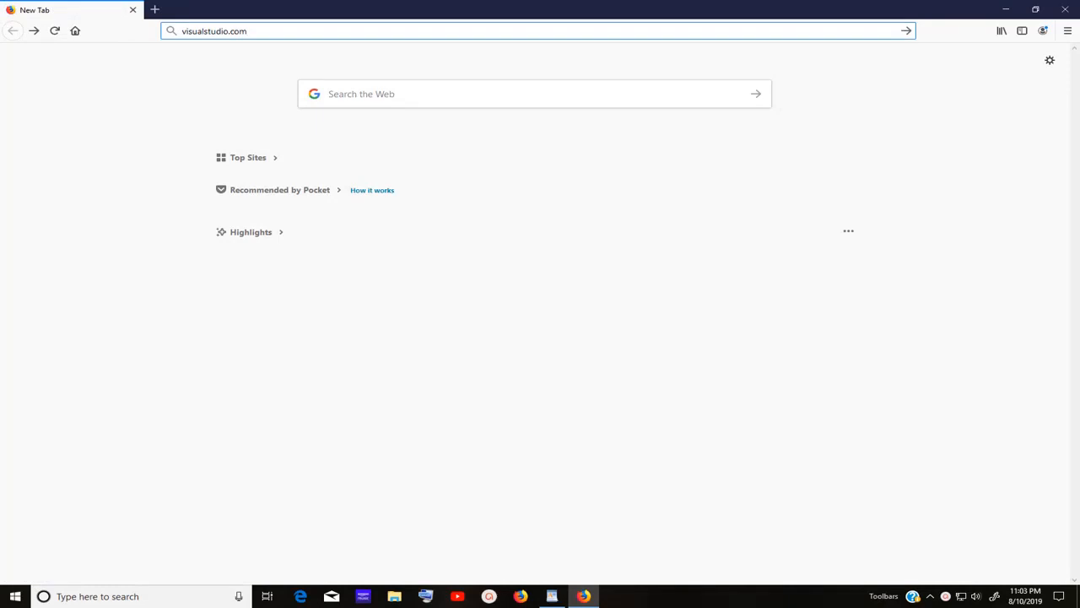
{"action": "key", "text": "Return"}
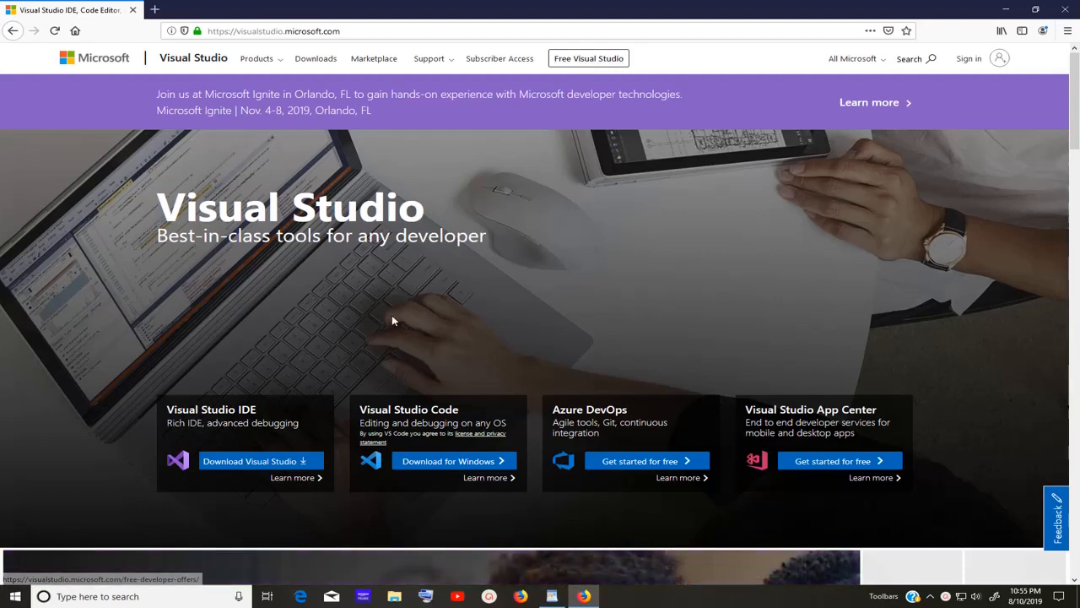
Choose Community 2019 from the Download Visual Studio dropdown.
{"action": "mouse_move", "coordinate": [303, 464]}
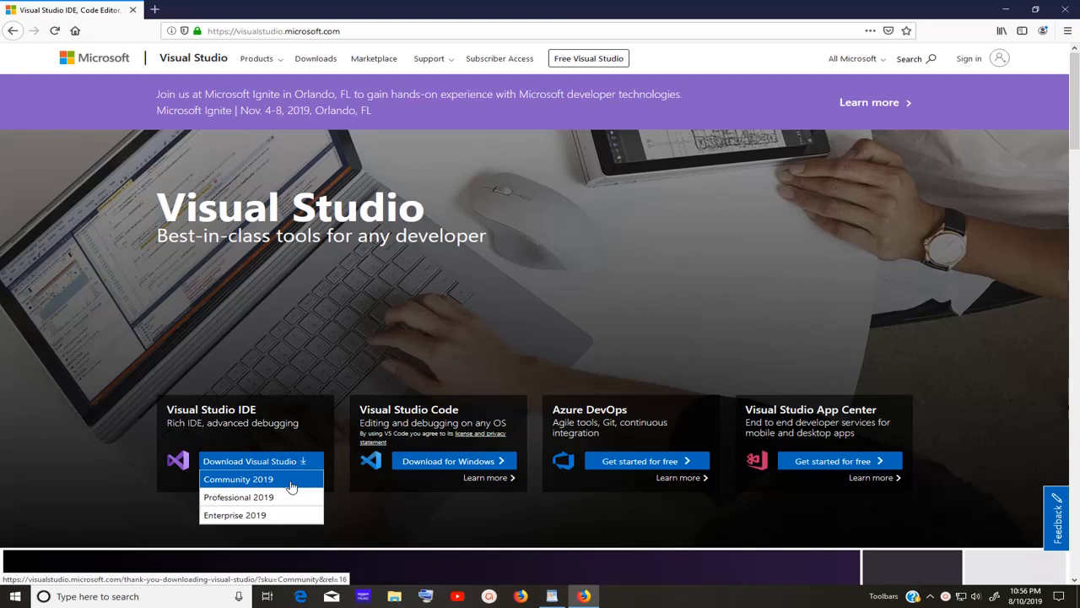
{"action": "left_click", "coordinate": [290, 486]}
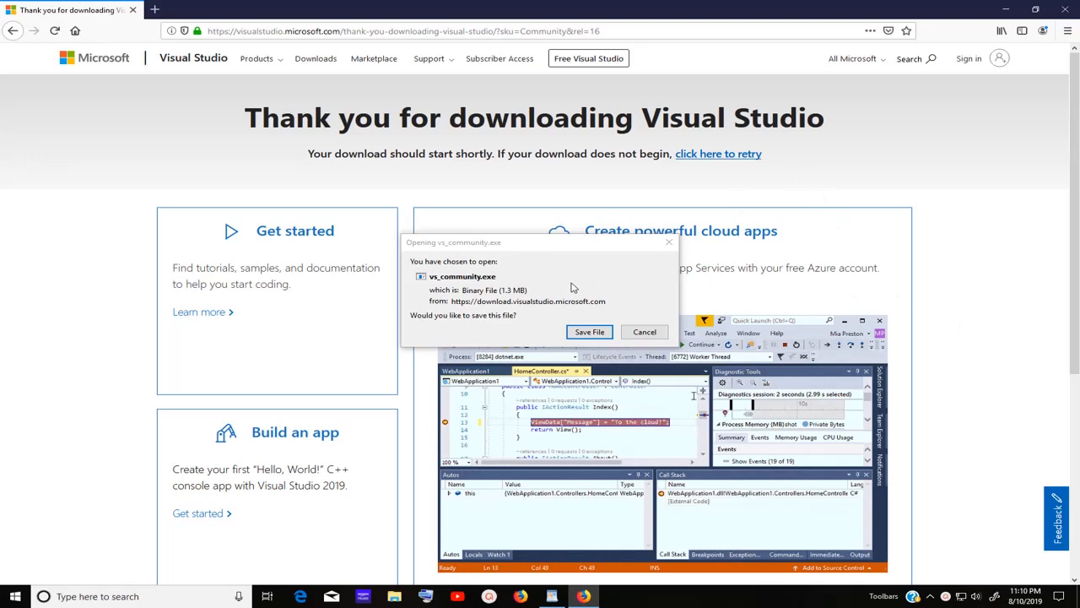
Save the vs_community.exe installer to the Desktop from the download prompt.
{"action": "left_click", "coordinate": [593, 246]}
{"action": "mouse_move", "coordinate": [593, 246]}
{"action": "left_mouse_down"}
{"action": "mouse_move", "coordinate": [633, 234]}
{"action": "mouse_move", "coordinate": [579, 238]}
{"action": "left_mouse_up"}
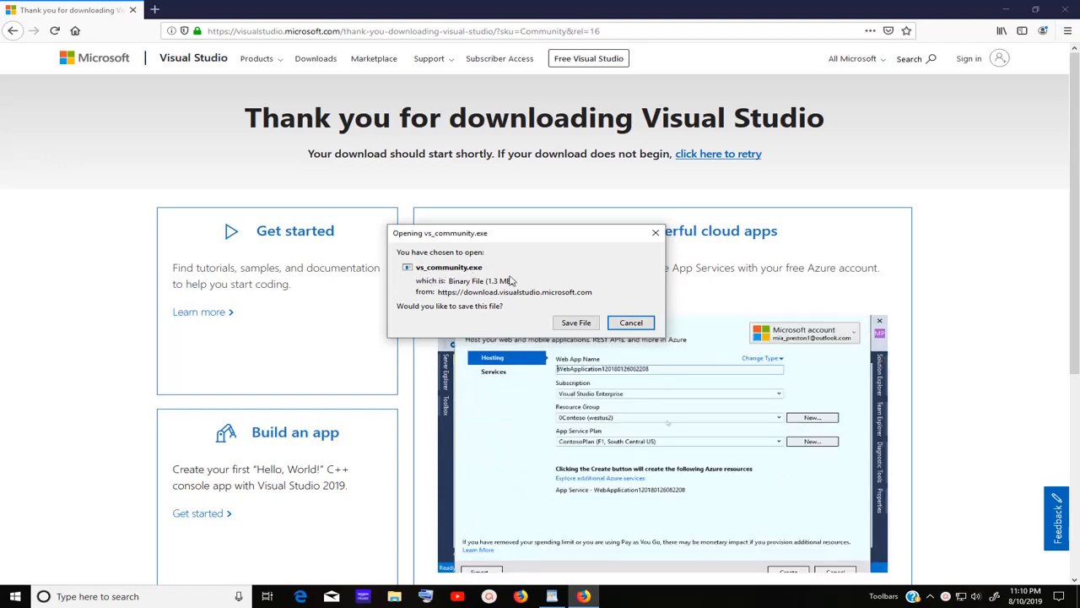
{"action": "left_click", "coordinate": [579, 325]}
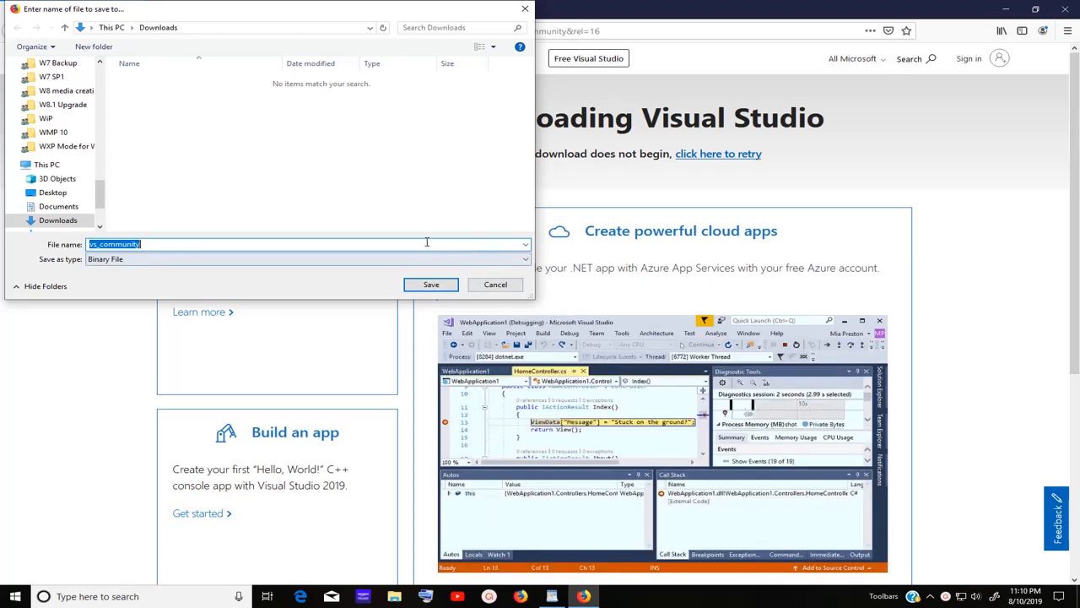
{"action": "left_click", "coordinate": [52, 192]}
{"action": "left_click", "coordinate": [431, 285]}
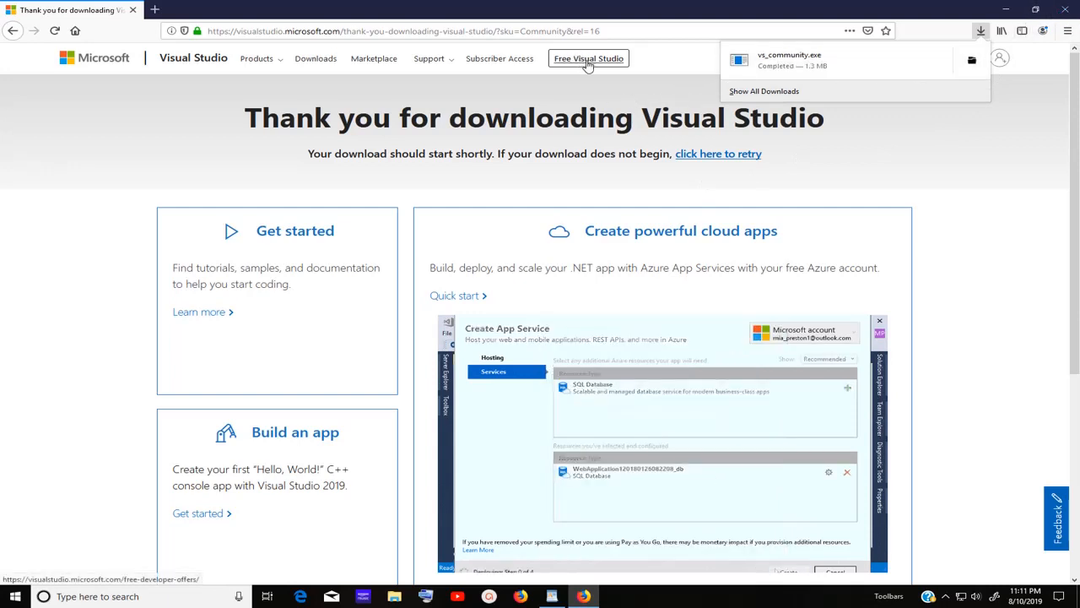
Close the downloads list and request Visual Studio Community from the Free Visual Studio page.
{"action": "left_click", "coordinate": [593, 94]}
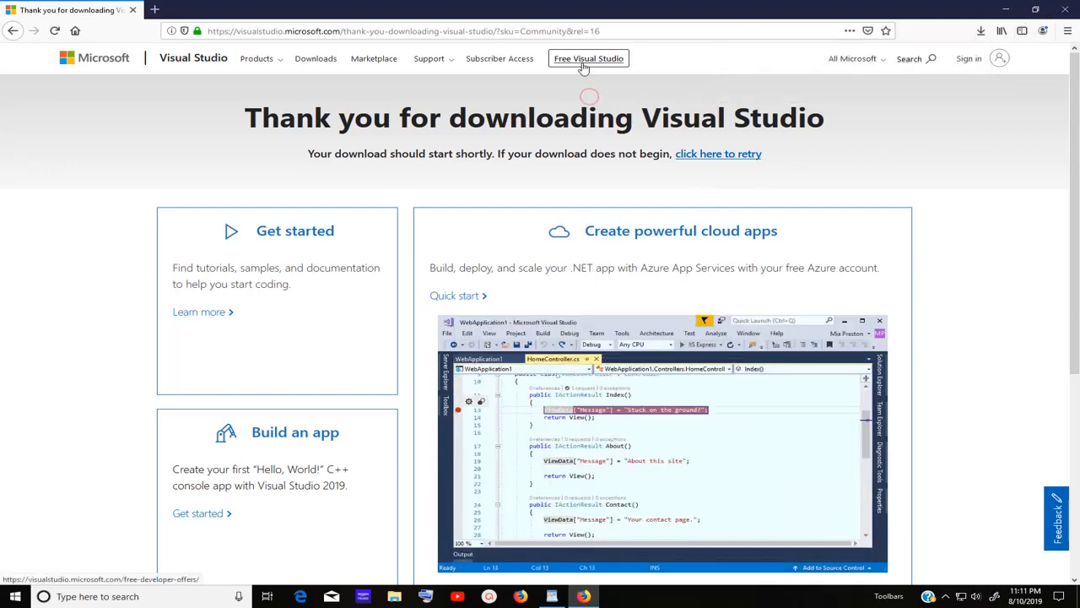
{"action": "left_click", "coordinate": [581, 62]}
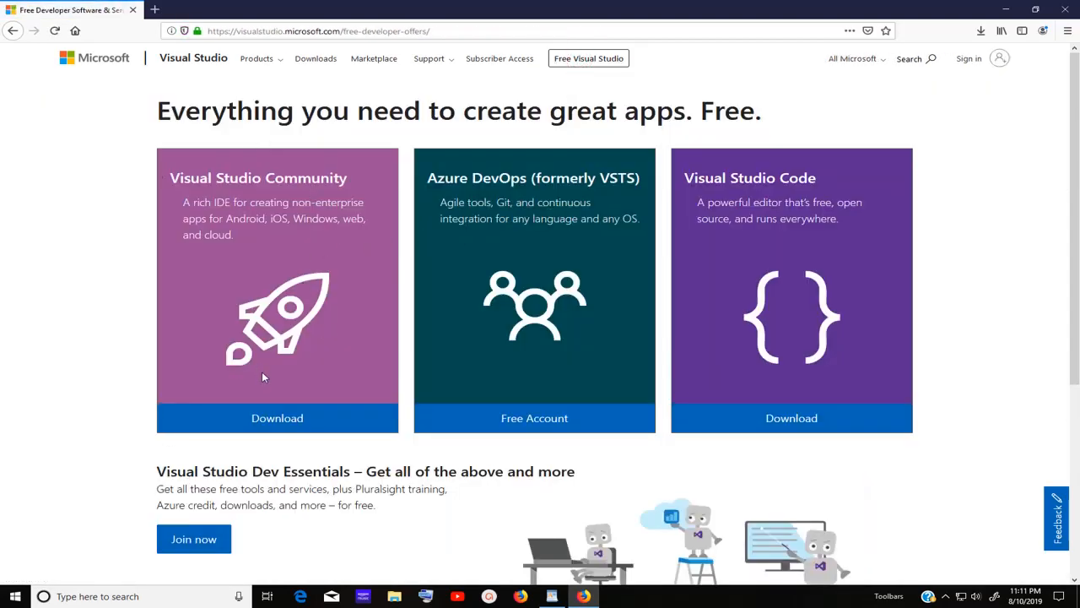
{"action": "left_click", "coordinate": [283, 420]}
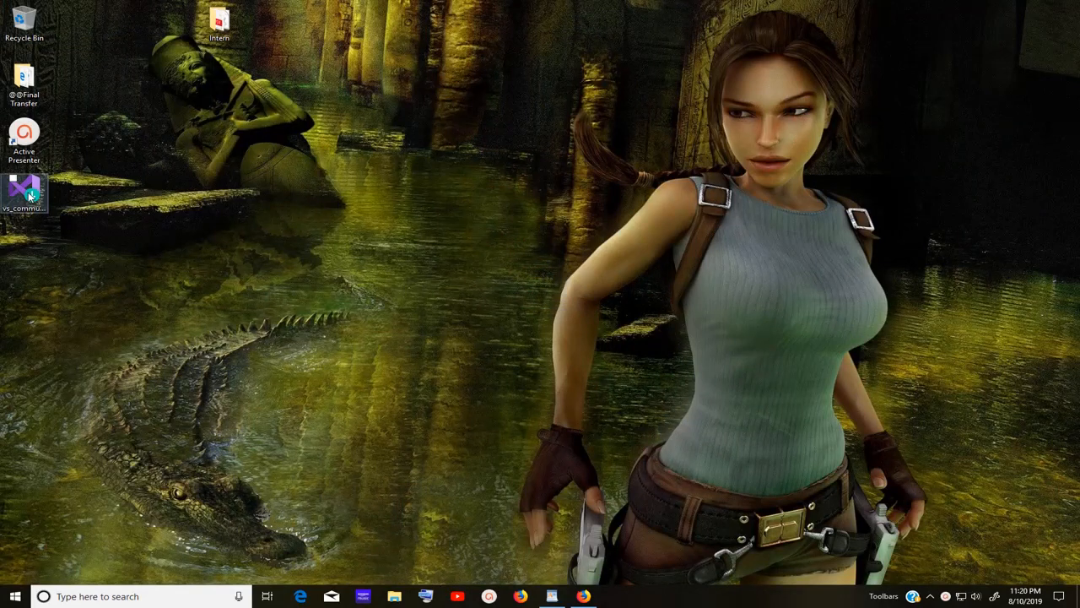
Run the vs_community installer from the desktop and accept the terms to continue.
{"action": "double_click", "coordinate": [29, 196]}
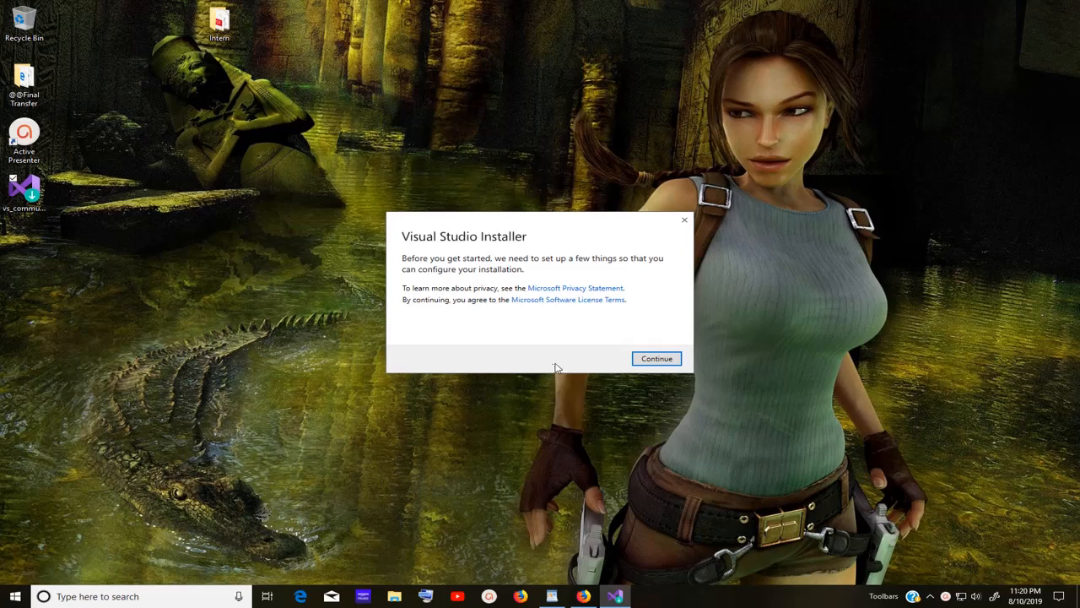
{"action": "left_click", "coordinate": [671, 361]}
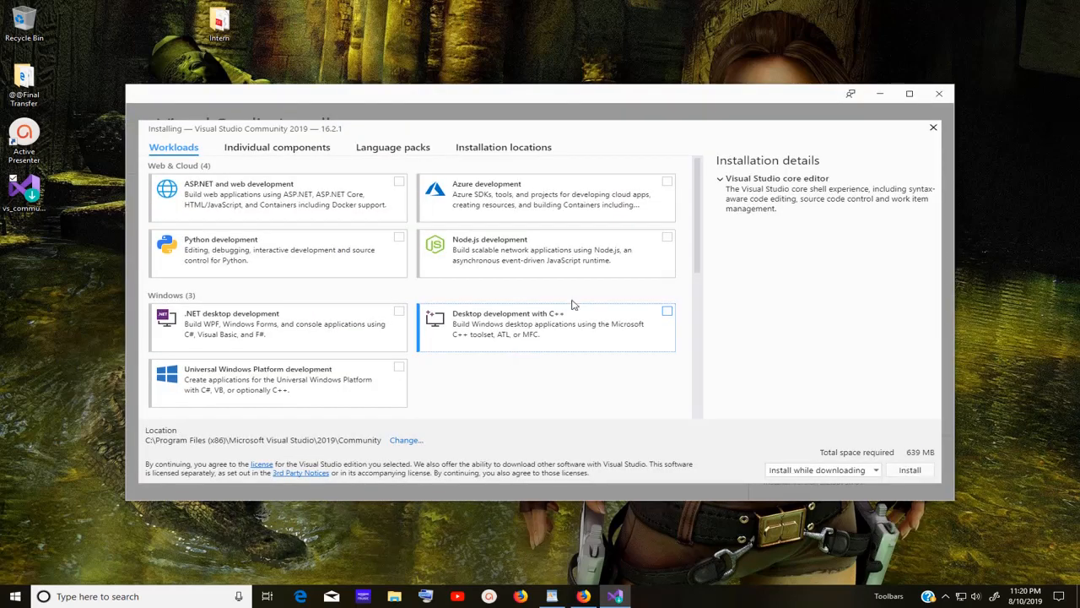
Maximize the installer and tick .NET desktop development plus .NET Framework 4.6.1–4.7.1 development tools.
{"action": "left_click", "coordinate": [909, 93]}
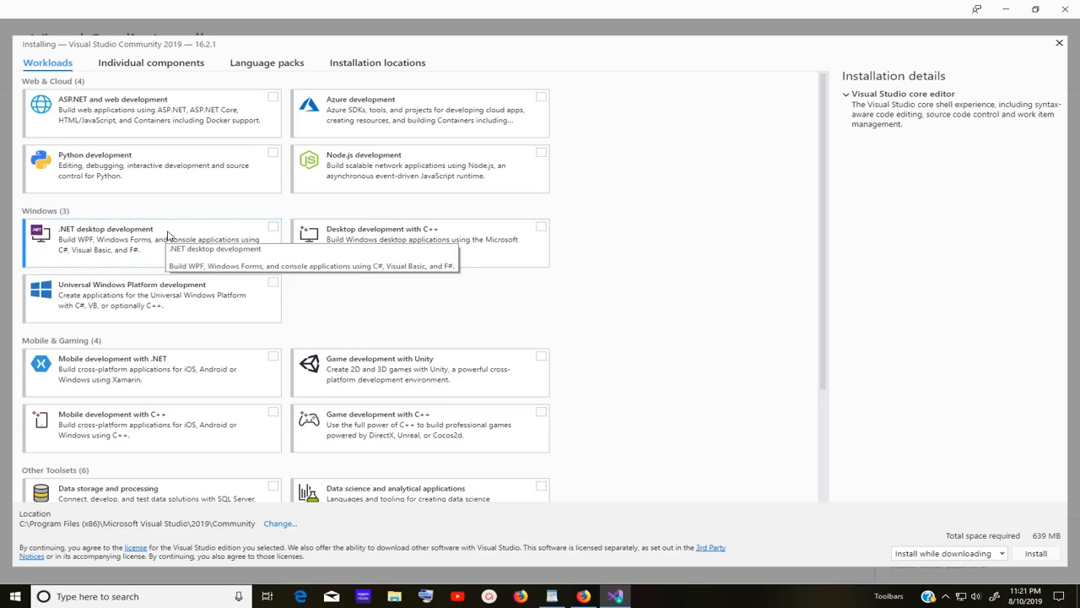
{"action": "left_click", "coordinate": [273, 228]}
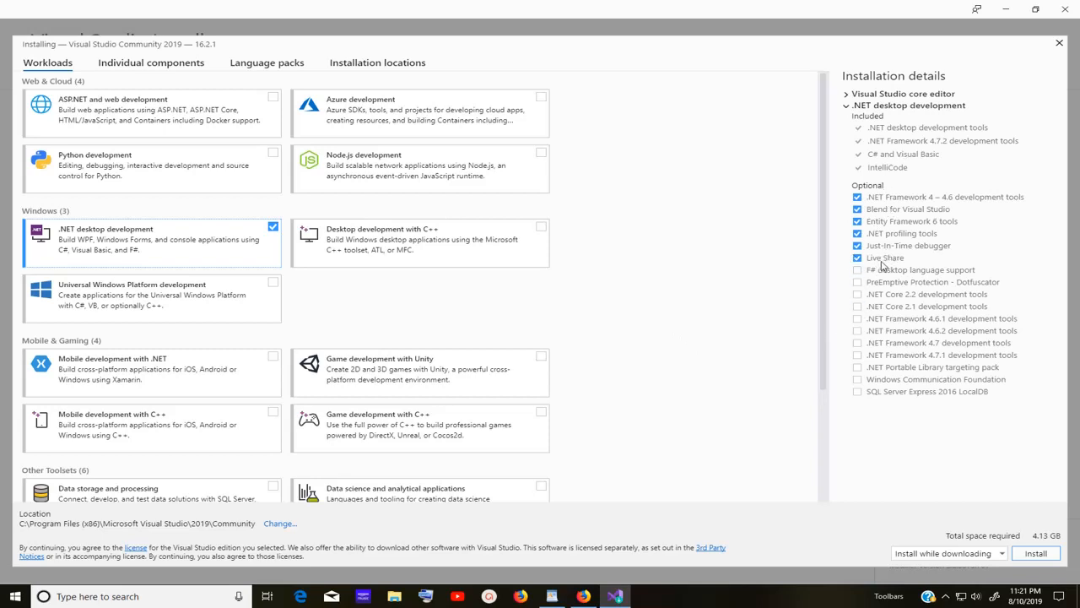
{"action": "left_click", "coordinate": [857, 356]}
{"action": "left_click", "coordinate": [857, 342]}
{"action": "left_click", "coordinate": [858, 320]}
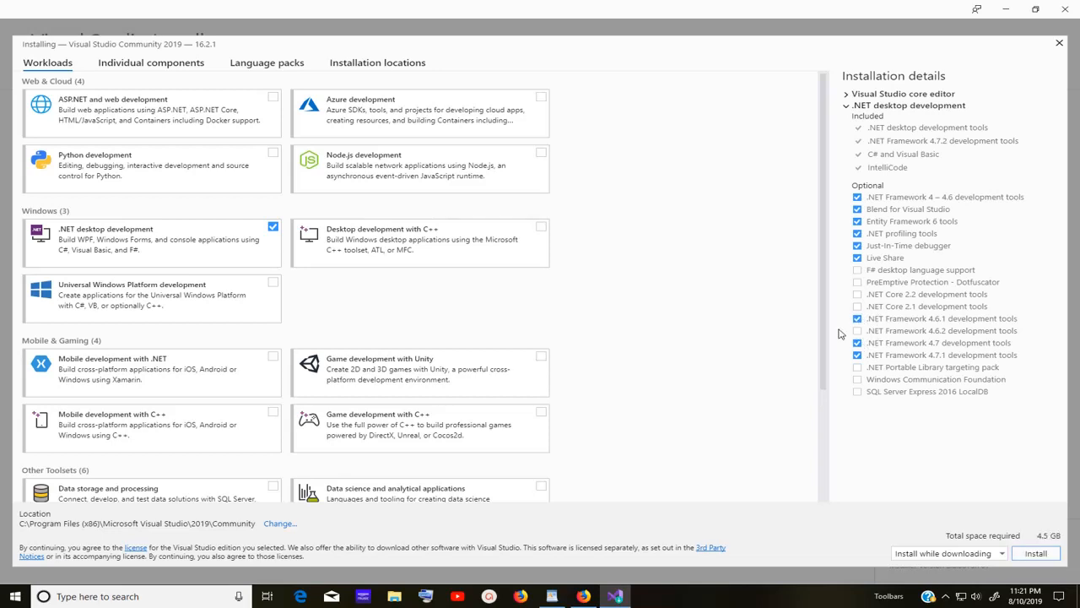
{"action": "left_click", "coordinate": [857, 331]}
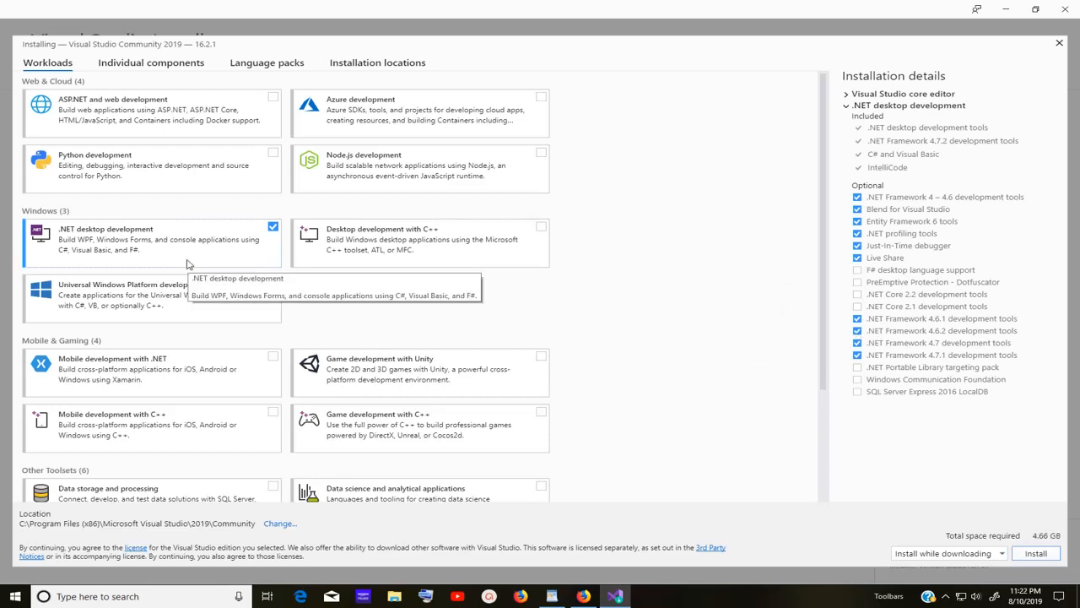
Review the selected components (4.66 GB total) and start the installation.
{"action": "scroll", "coordinate": [187, 265], "scroll_direction": "down", "scroll_amount": 1}
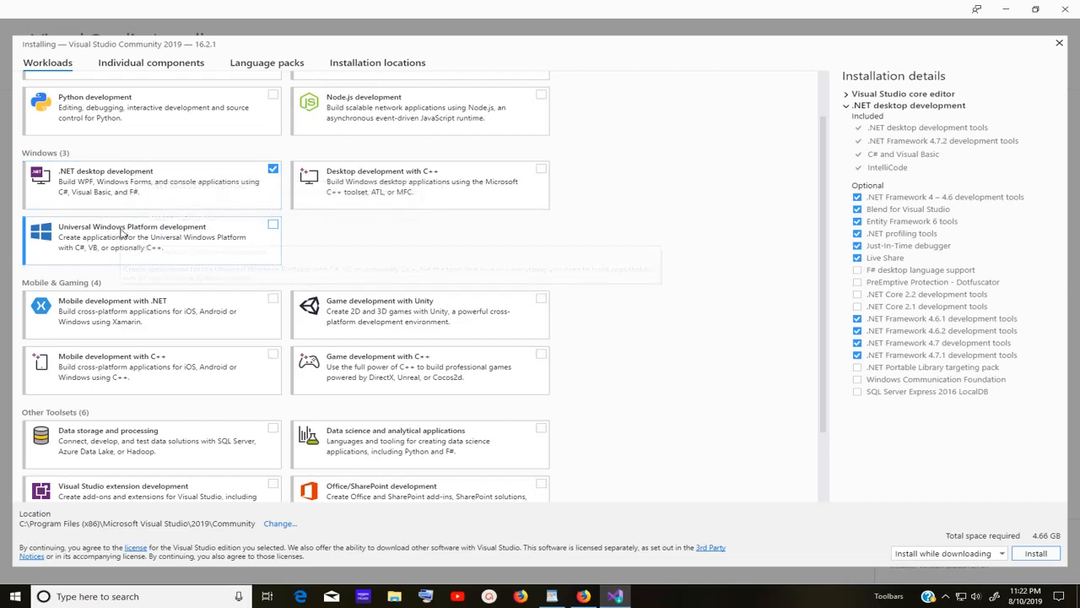
{"action": "scroll", "coordinate": [125, 232], "scroll_direction": "down", "scroll_amount": 2}
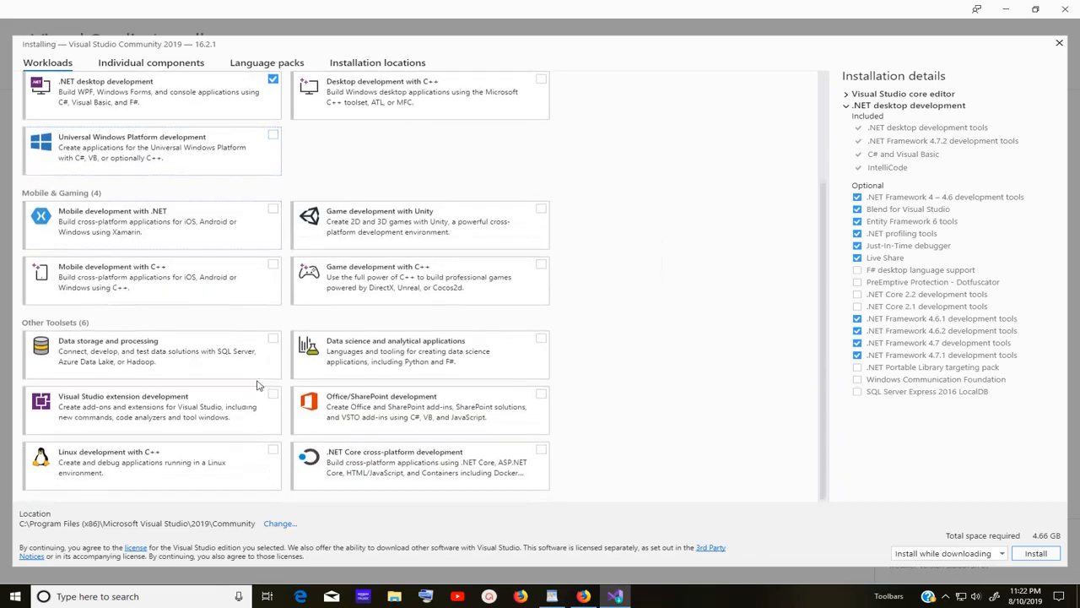
{"action": "scroll", "coordinate": [256, 389], "scroll_direction": "up", "scroll_amount": 3}
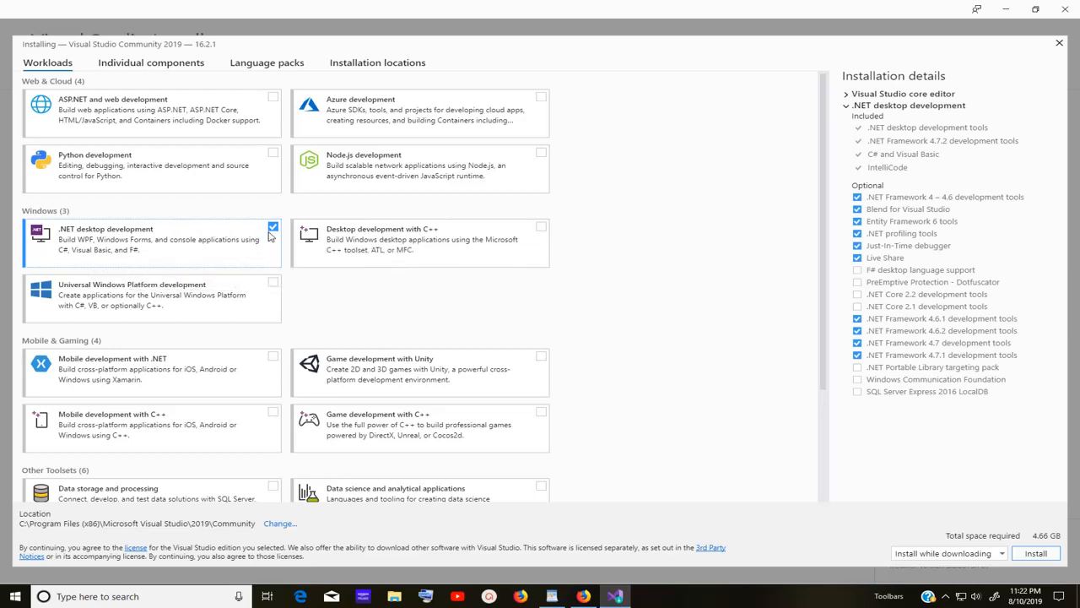
{"action": "left_click", "coordinate": [1044, 555]}
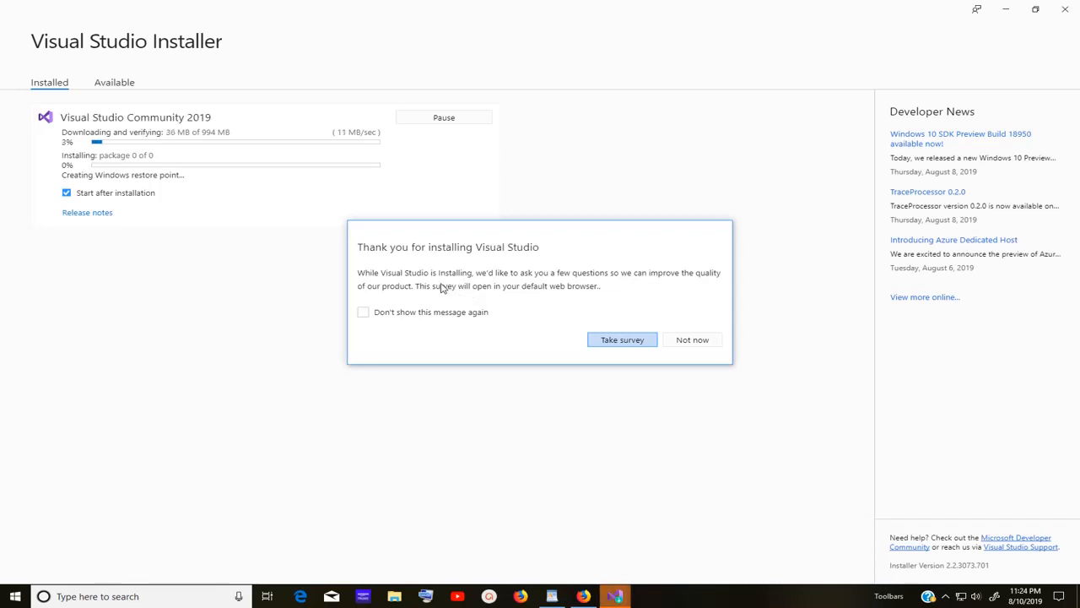
Decline the survey with Not now and let the installation finish.
{"action": "left_click", "coordinate": [700, 341]}
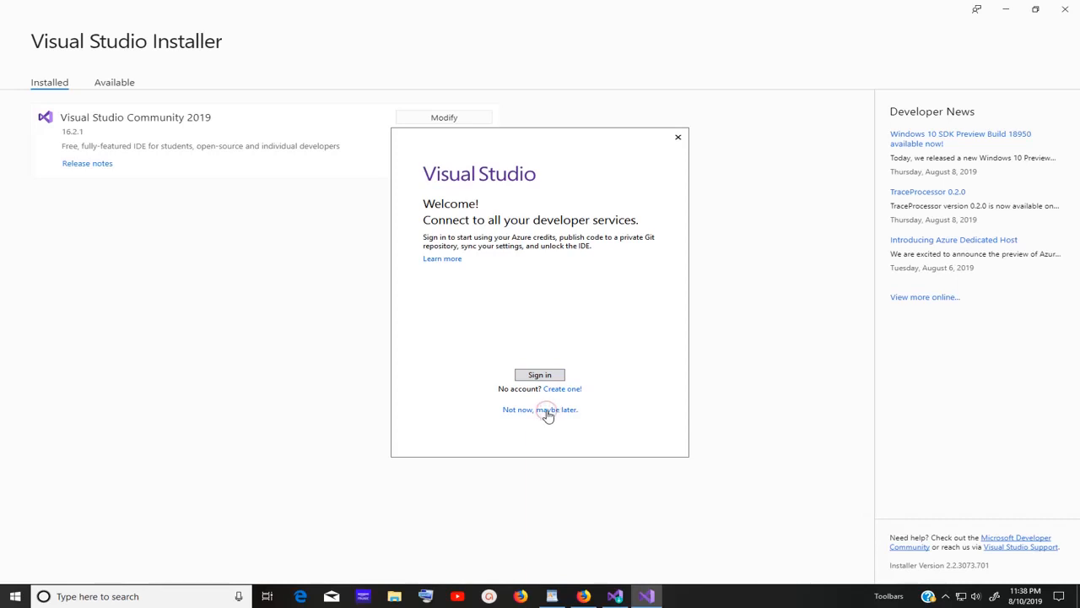
Skip sign-in and start Visual Studio with General settings and the Blue theme.
{"action": "left_click", "coordinate": [547, 411]}
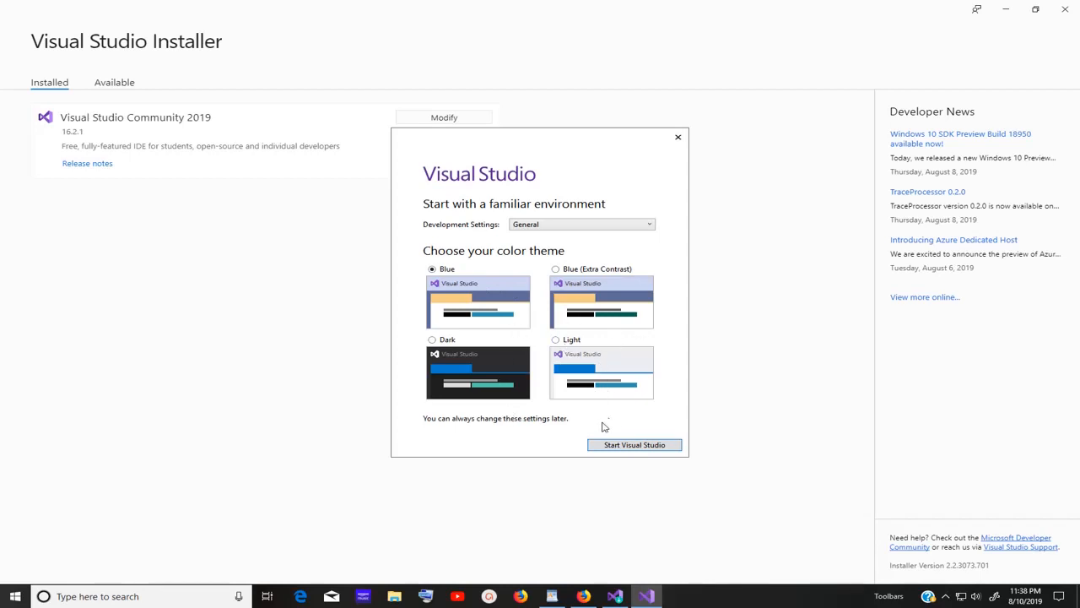
{"action": "left_click", "coordinate": [645, 448]}
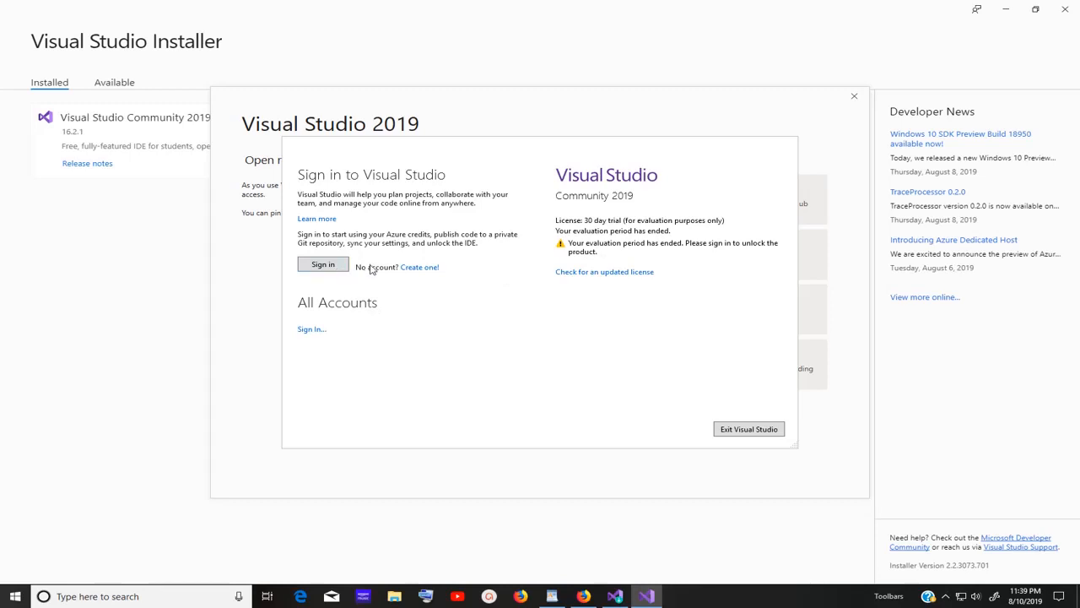
Sign in with the organizational account's e-mail and password to unlock Visual Studio.
{"action": "left_click", "coordinate": [324, 265]}
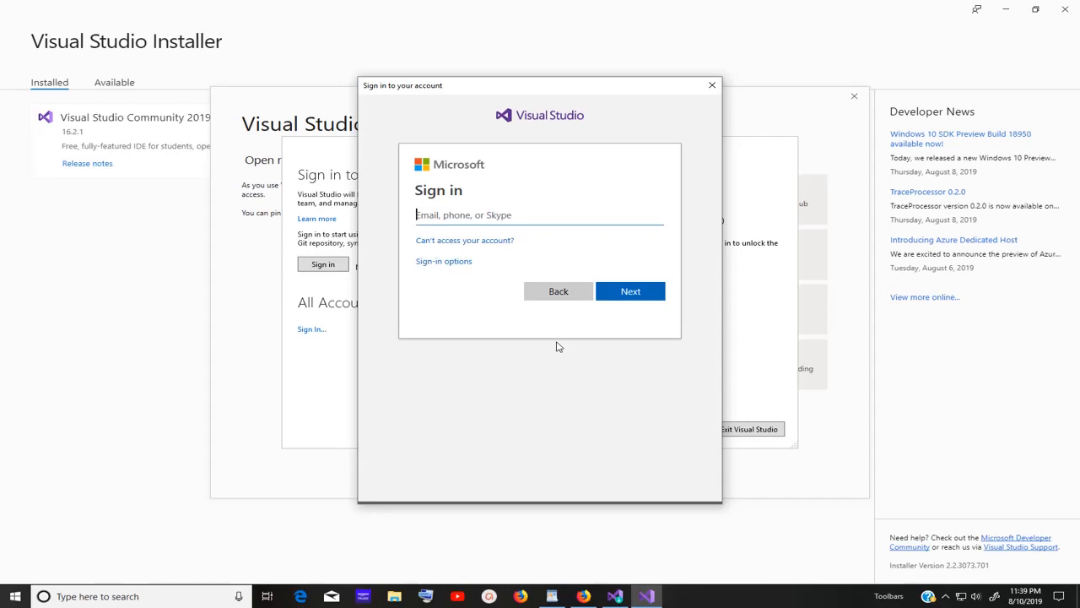
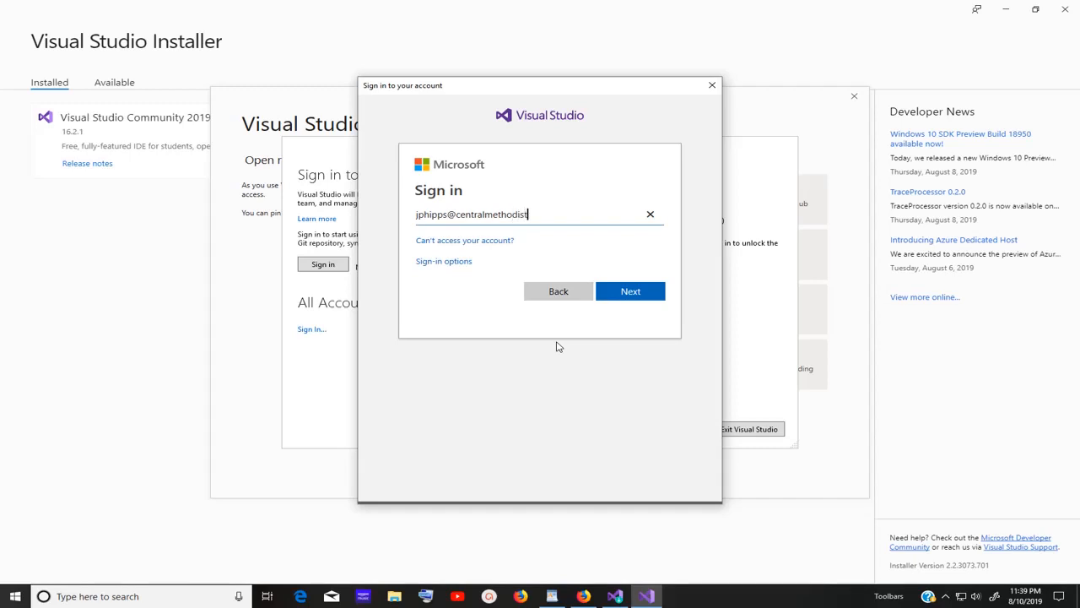
{"action": "left_click", "coordinate": [650, 292]}
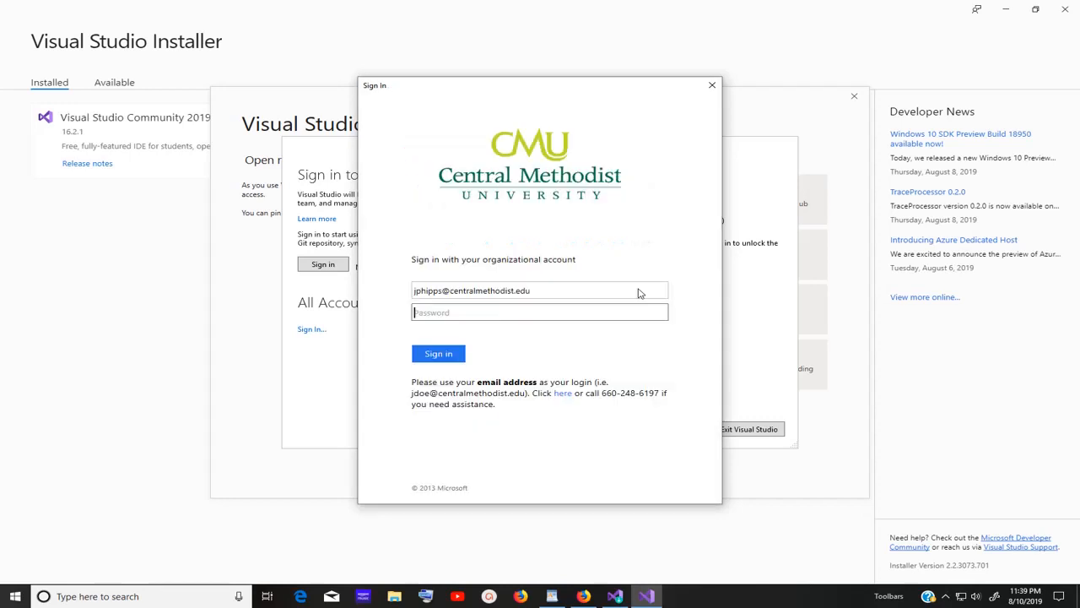
{"action": "type", "text": "••"}
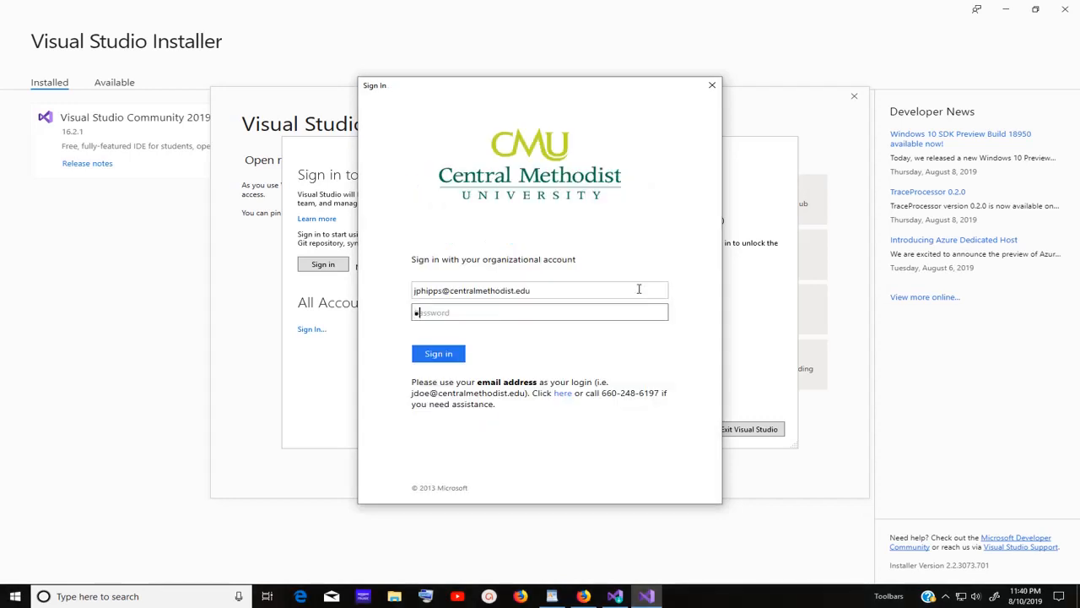
{"action": "type", "text": "••••••"}
{"action": "left_click", "coordinate": [439, 358]}
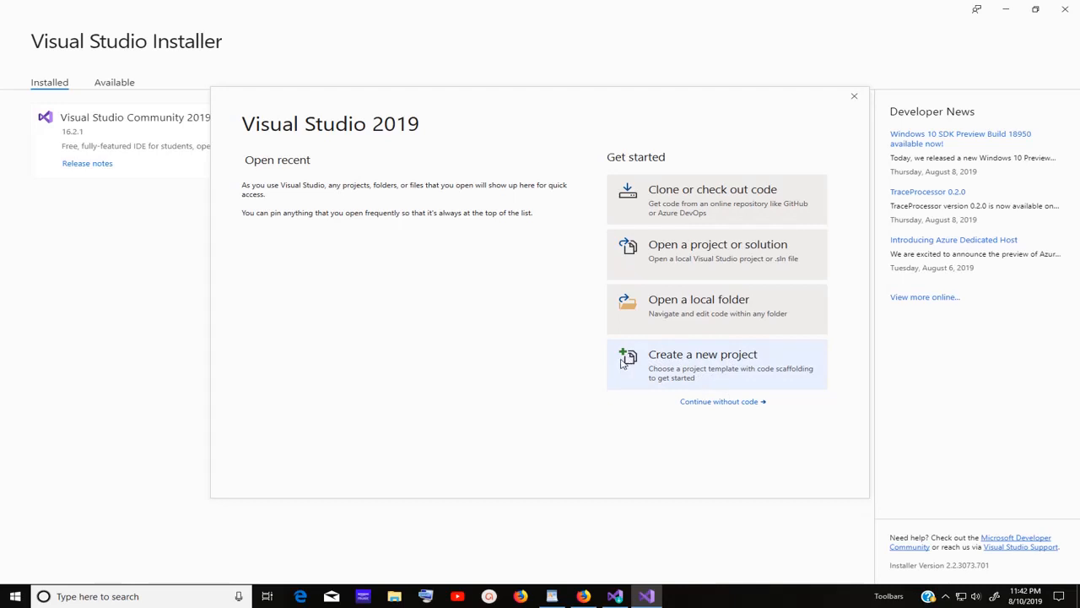
Filter templates to Windows, pick Windows Forms App (.NET Framework), and continue to configuration.
{"action": "left_click", "coordinate": [651, 361]}
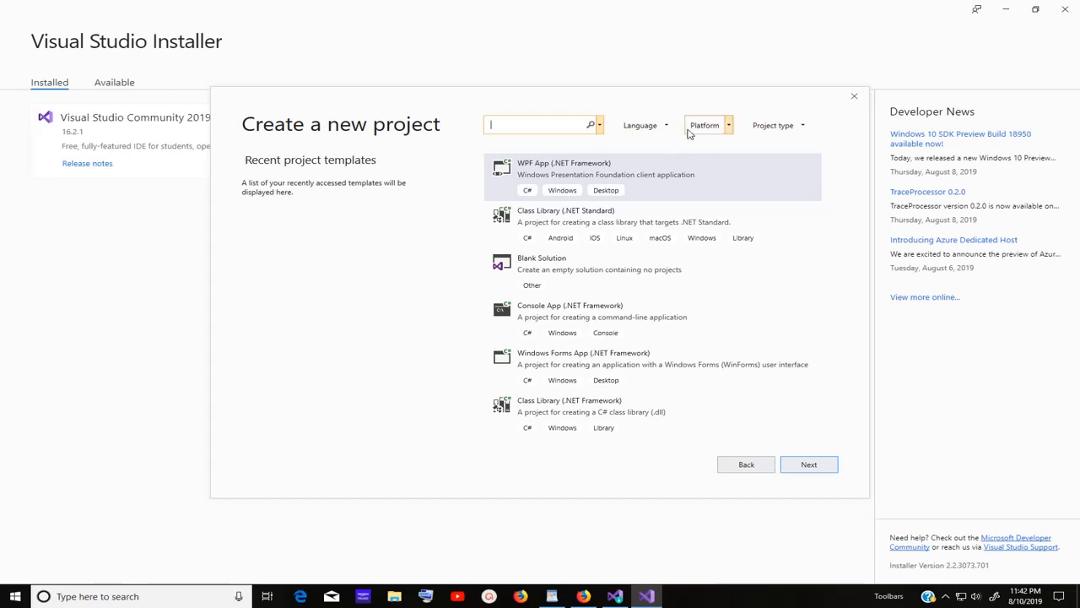
{"action": "left_click", "coordinate": [729, 126]}
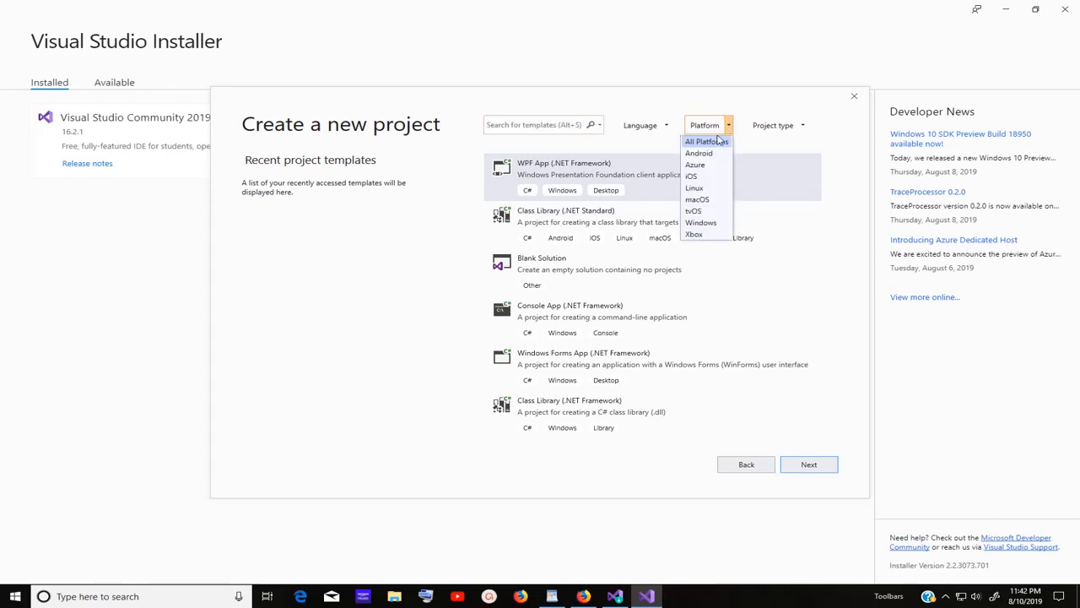
{"action": "left_click", "coordinate": [717, 222]}
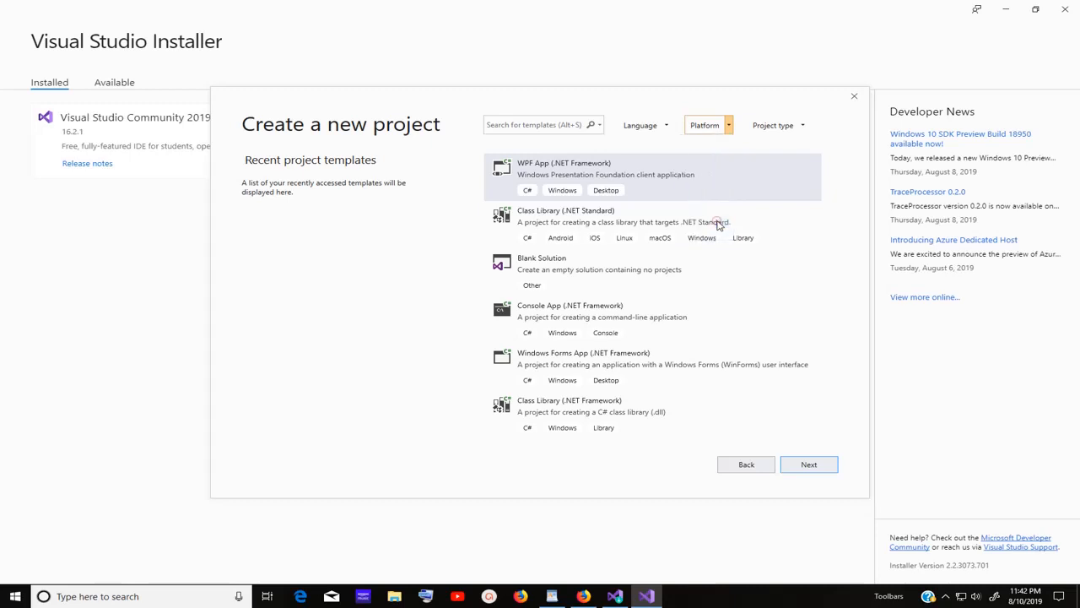
{"action": "left_click", "coordinate": [803, 125]}
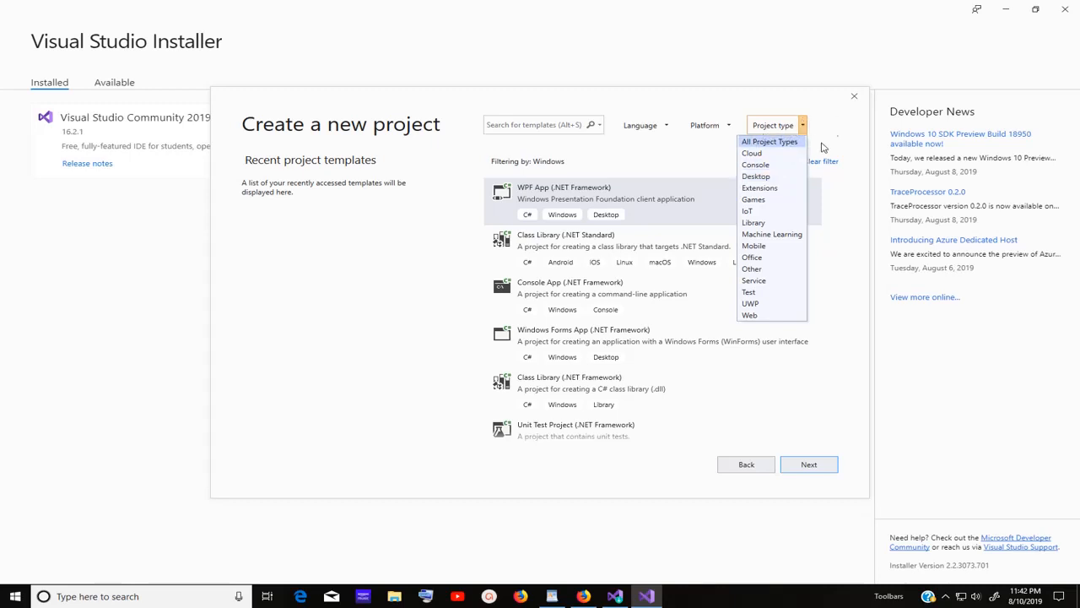
{"action": "left_click", "coordinate": [820, 144]}
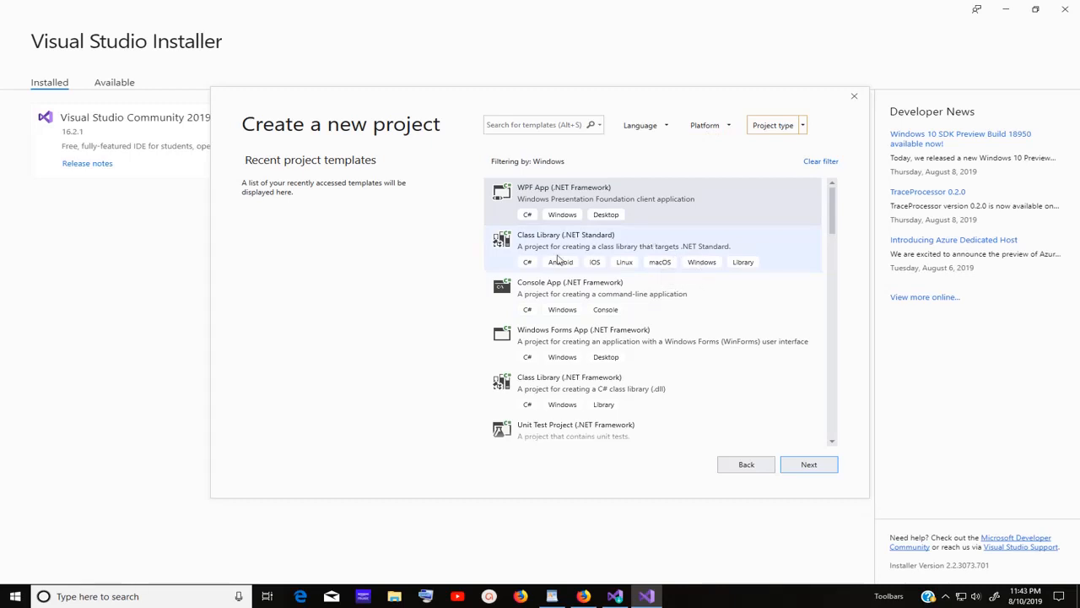
{"action": "left_click", "coordinate": [531, 339]}
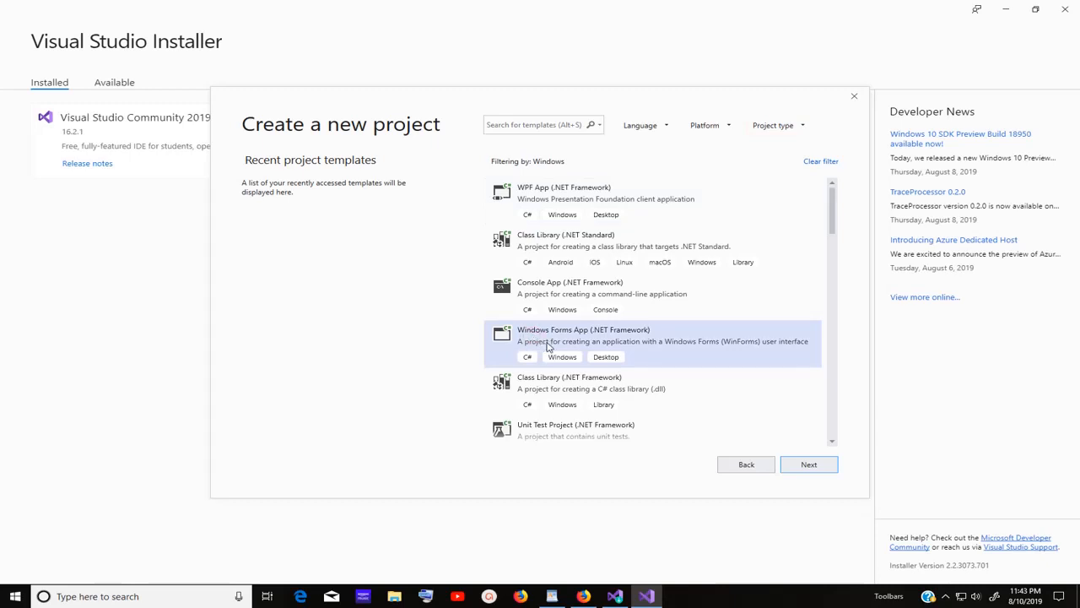
{"action": "left_click", "coordinate": [809, 465]}
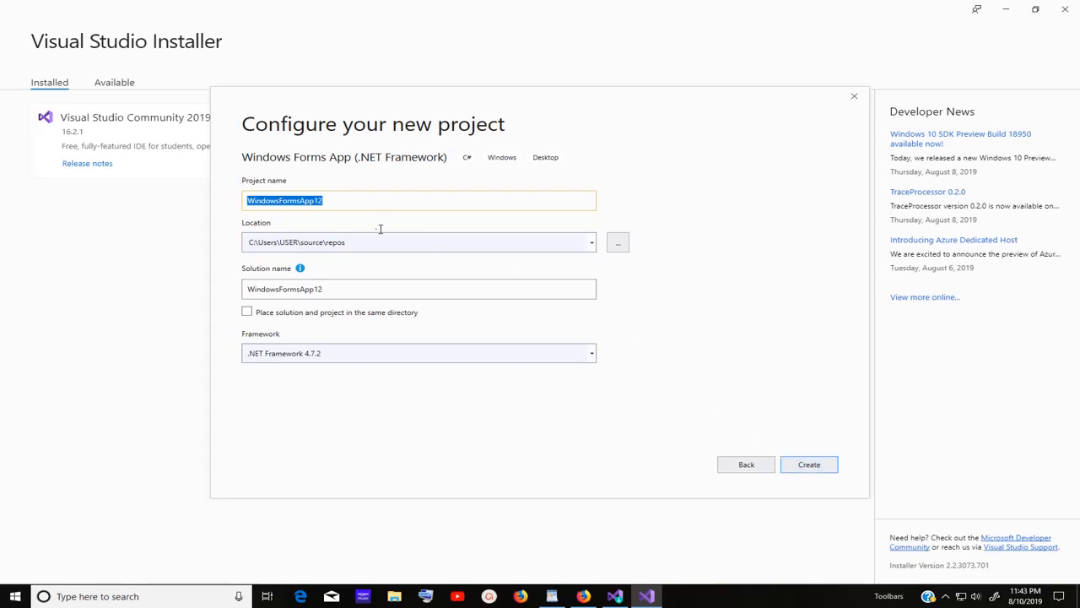
Replace the default project name with W1T1 so the solution name also becomes W1T1.
{"action": "left_click", "coordinate": [333, 203]}
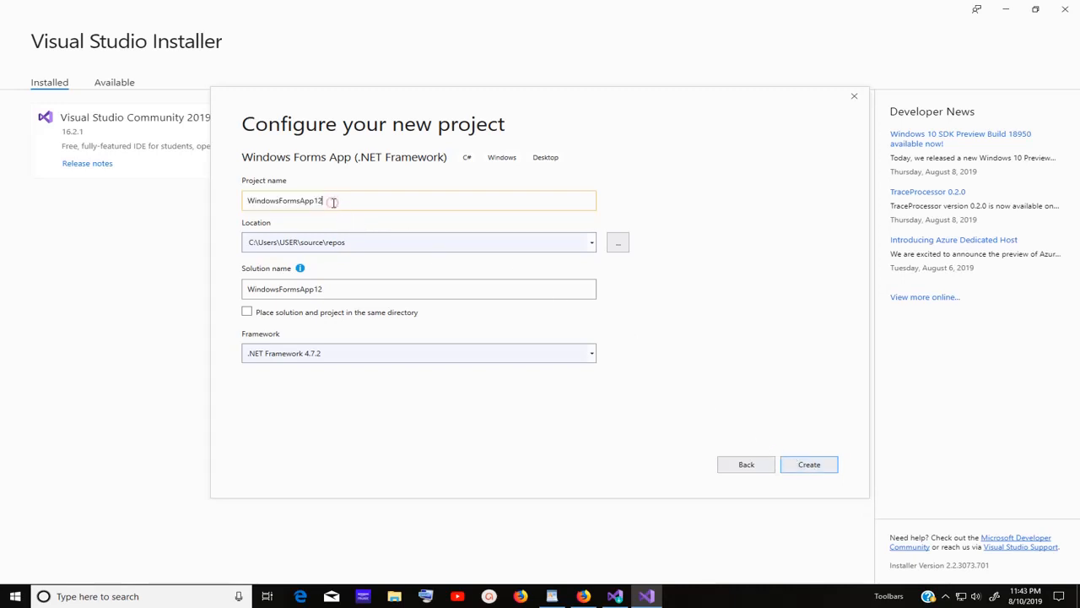
{"action": "key", "text": "BackSpace"}
{"action": "key", "text": "BackSpace"}
{"action": "key", "text": "BackSpace"}
{"action": "key", "text": "BackSpace"}
{"action": "key", "text": "BackSpace"}
{"action": "key", "text": "BackSpace"}
{"action": "key", "text": "BackSpace"}
{"action": "key", "text": "BackSpace"}
{"action": "key", "text": "BackSpace"}
{"action": "key", "text": "BackSpace"}
{"action": "key", "text": "BackSpace"}
{"action": "key", "text": "BackSpace"}
{"action": "key", "text": "BackSpace"}
{"action": "key", "text": "BackSpace"}
{"action": "key", "text": "BackSpace"}
{"action": "key", "text": "BackSpace"}
{"action": "key", "text": "BackSpace"}
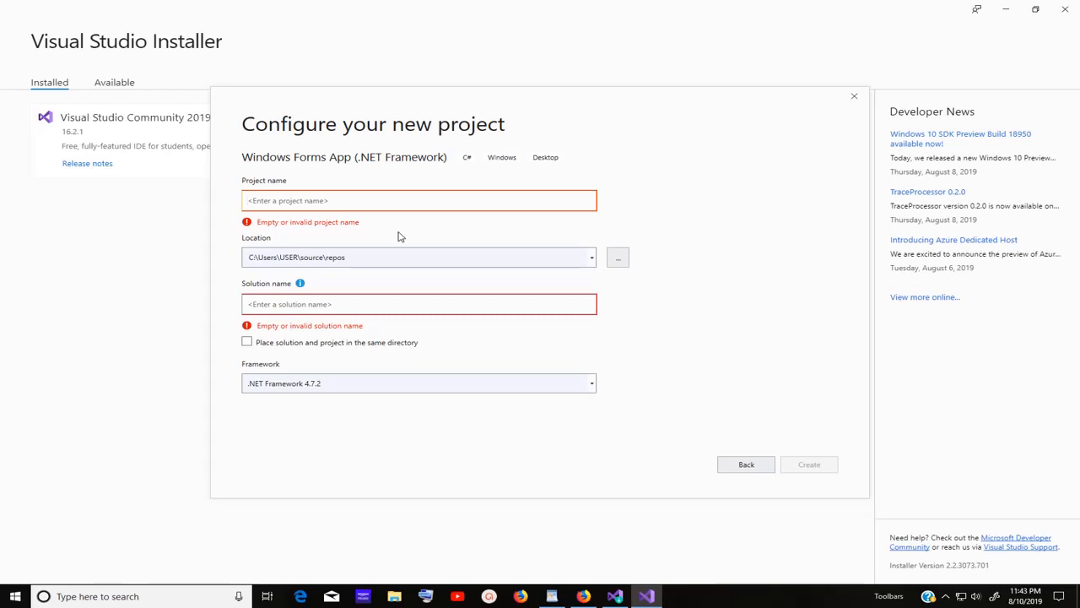
{"action": "type", "text": "W"}
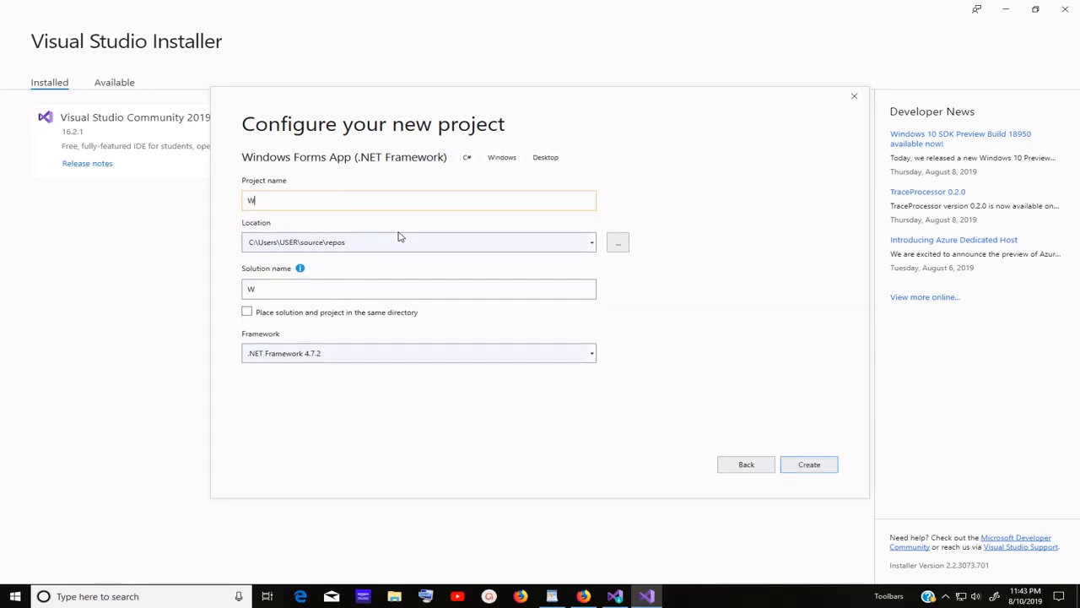
{"action": "type", "text": "1T1"}
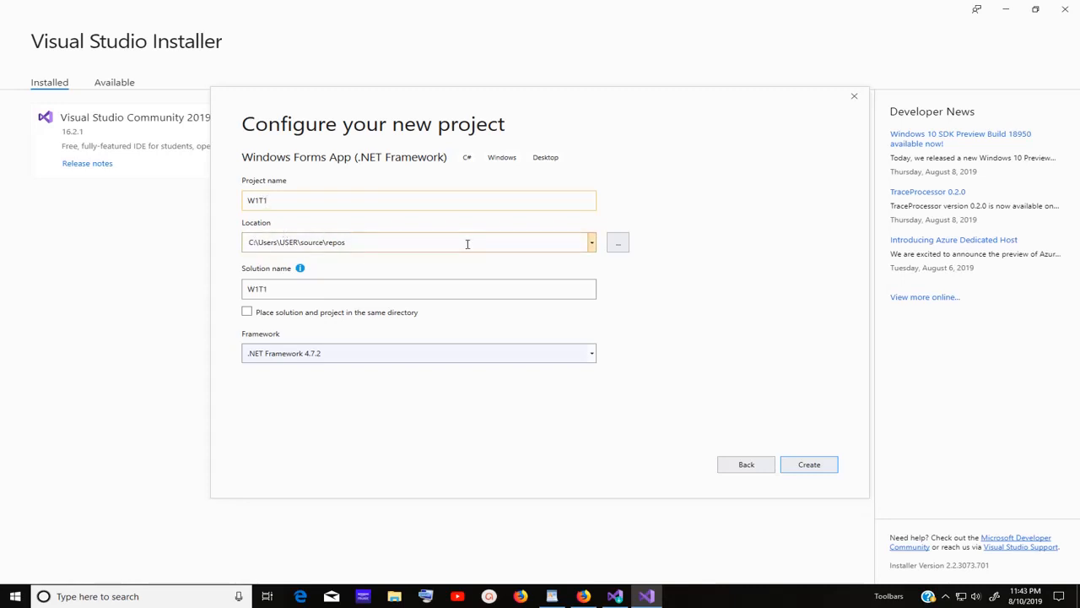
{"action": "left_click", "coordinate": [592, 244]}
Browse to Desktop under Quick access and select it as the W1T1 project location.
{"action": "left_click", "coordinate": [593, 243]}
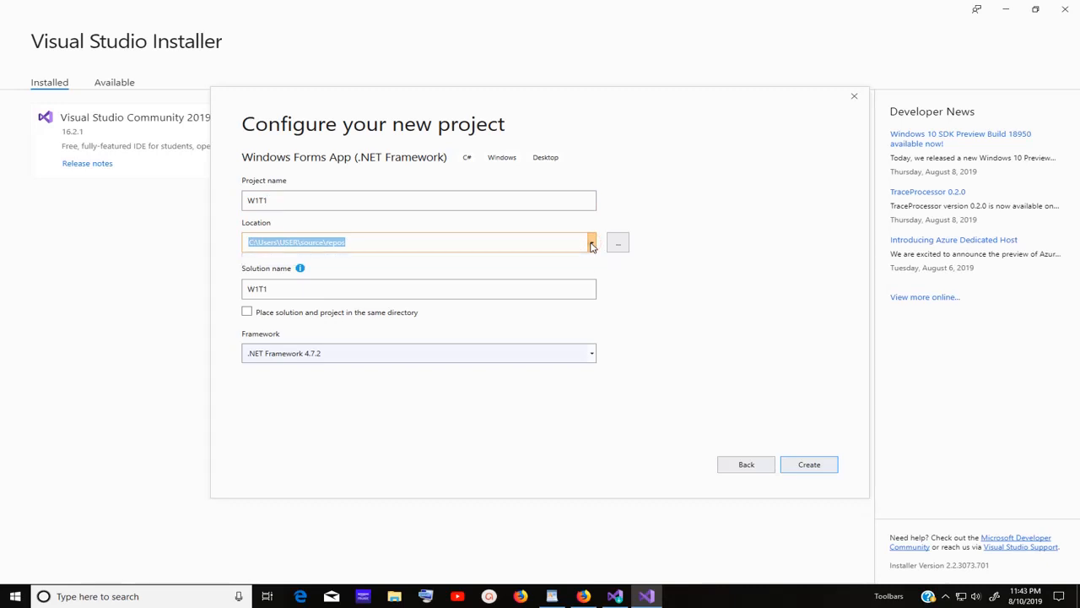
{"action": "left_click", "coordinate": [621, 247]}
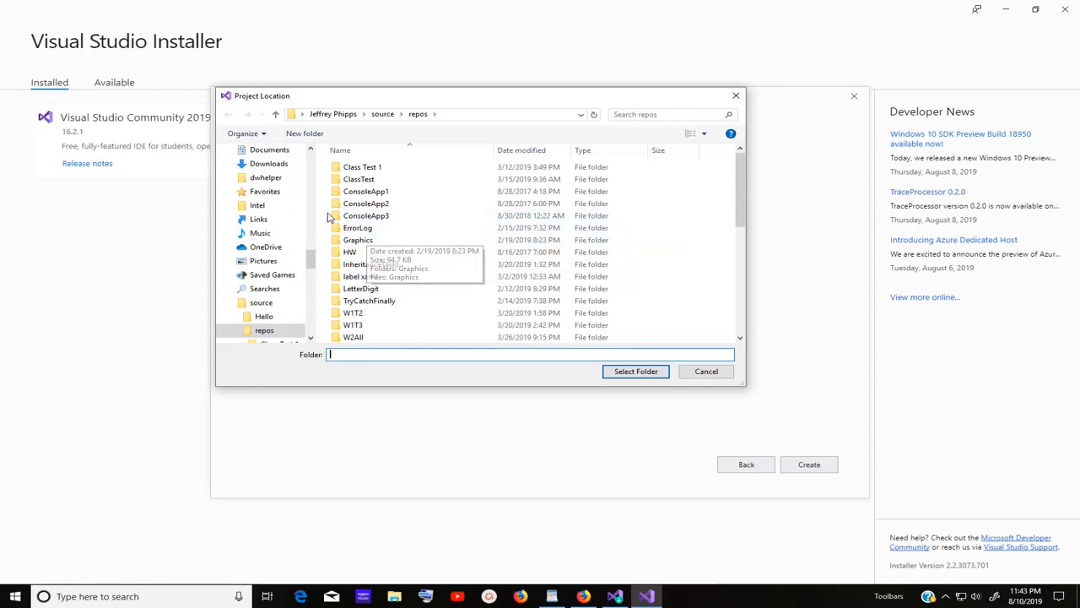
{"action": "left_click_drag", "start_coordinate": [311, 221], "coordinate": [310, 159]}
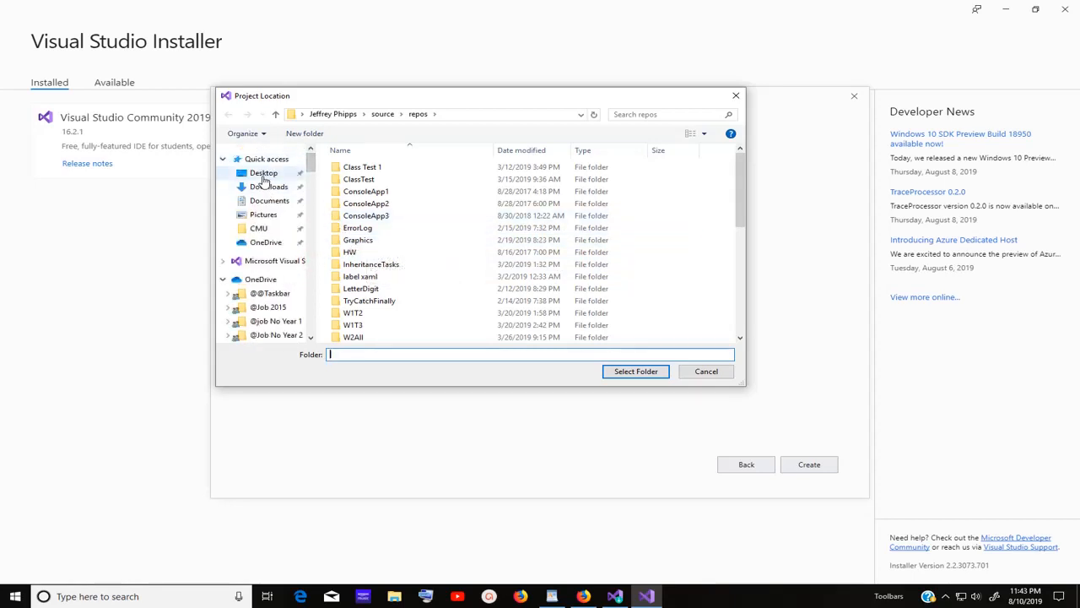
{"action": "left_click", "coordinate": [263, 175]}
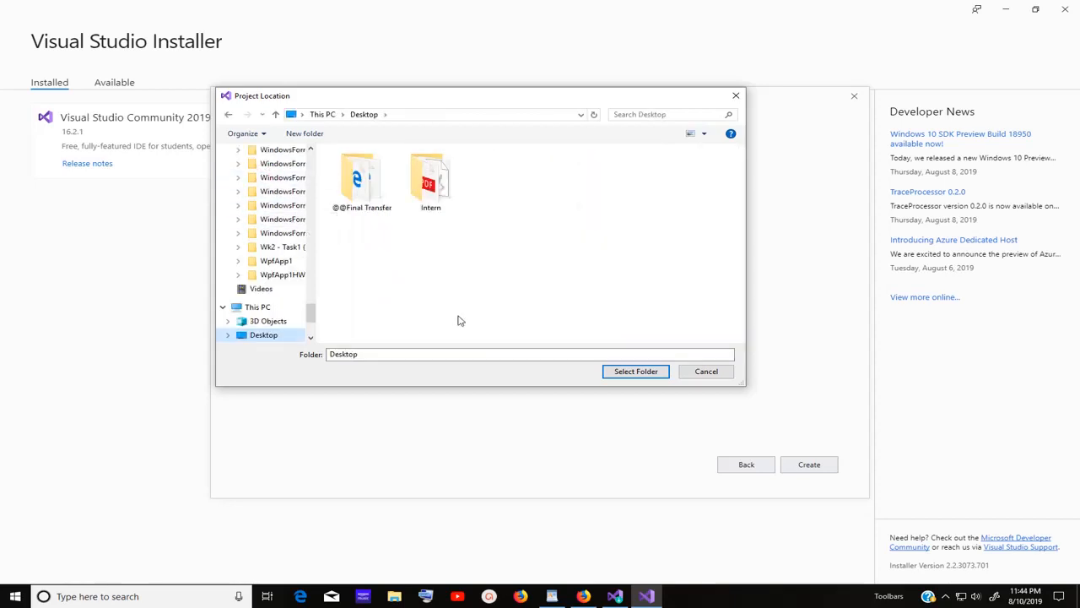
{"action": "left_click", "coordinate": [636, 372]}
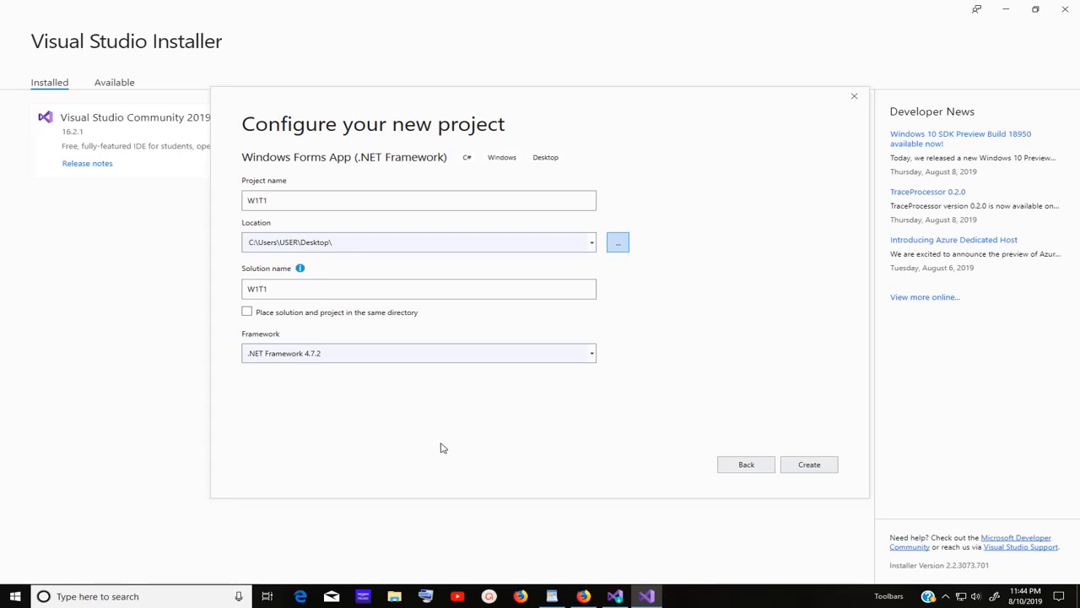
Create the W1T1 Windows Forms project on the Desktop, opening Form1 in the designer.
{"action": "left_click", "coordinate": [819, 465]}
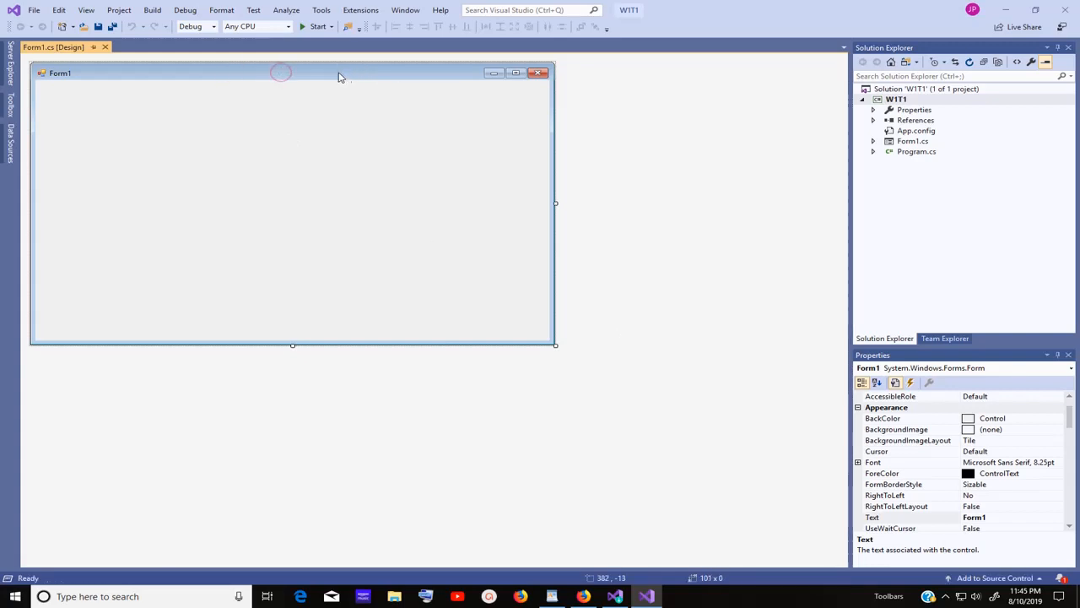
Show the Toolbox, expand All Windows Forms, and pin it open beside Form1.
{"action": "left_click", "coordinate": [12, 103]}
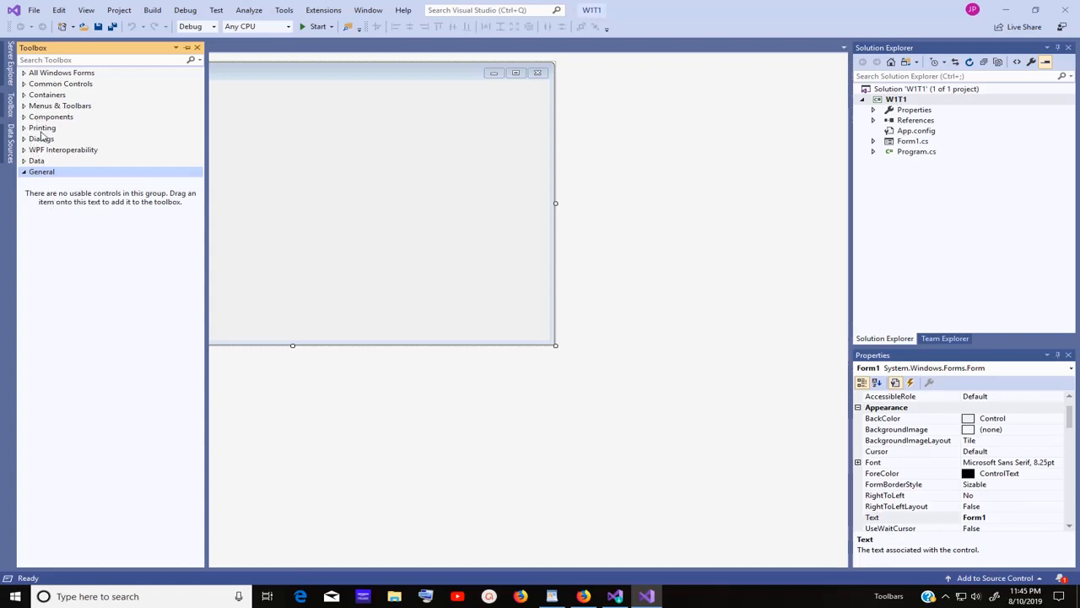
{"action": "left_click", "coordinate": [25, 76]}
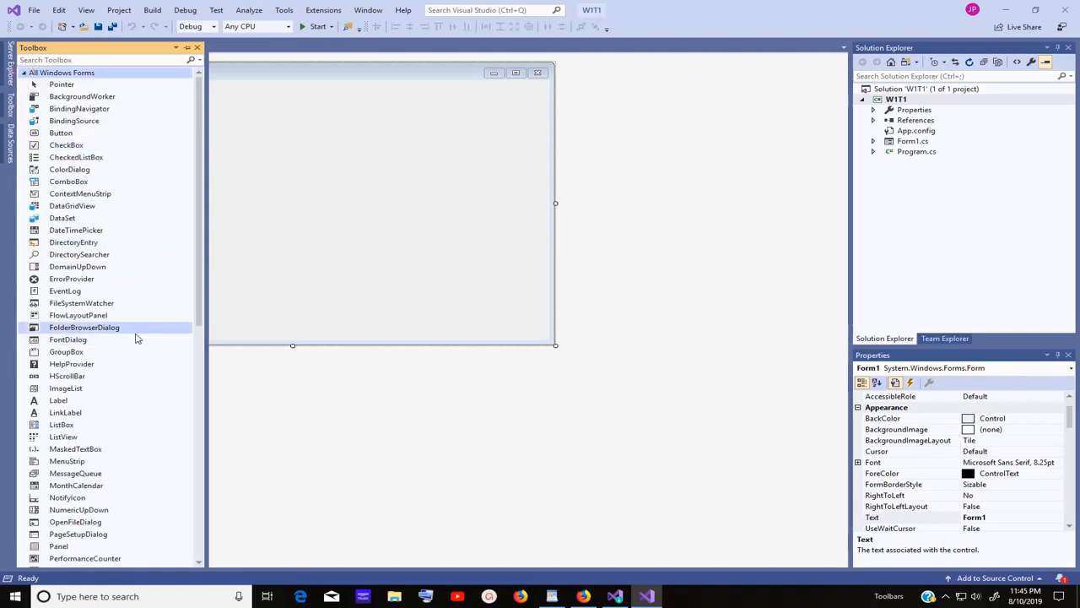
{"action": "left_click", "coordinate": [188, 48]}
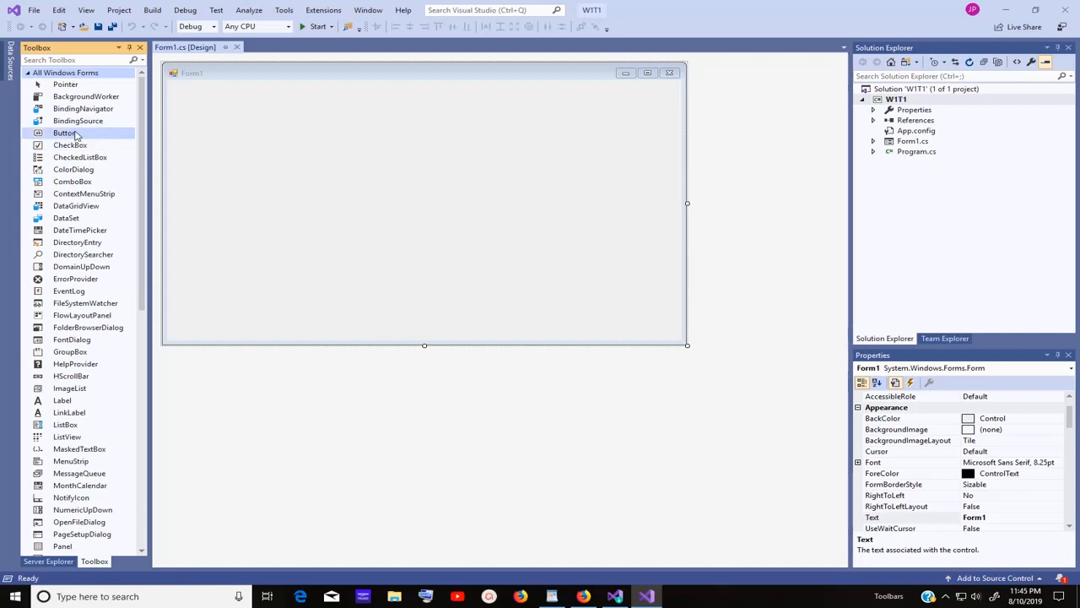
Drag a Button onto Form1 to create button1, then pin the Form1.cs [Design] tab.
{"action": "left_click_drag", "start_coordinate": [68, 132], "coordinate": [256, 206]}
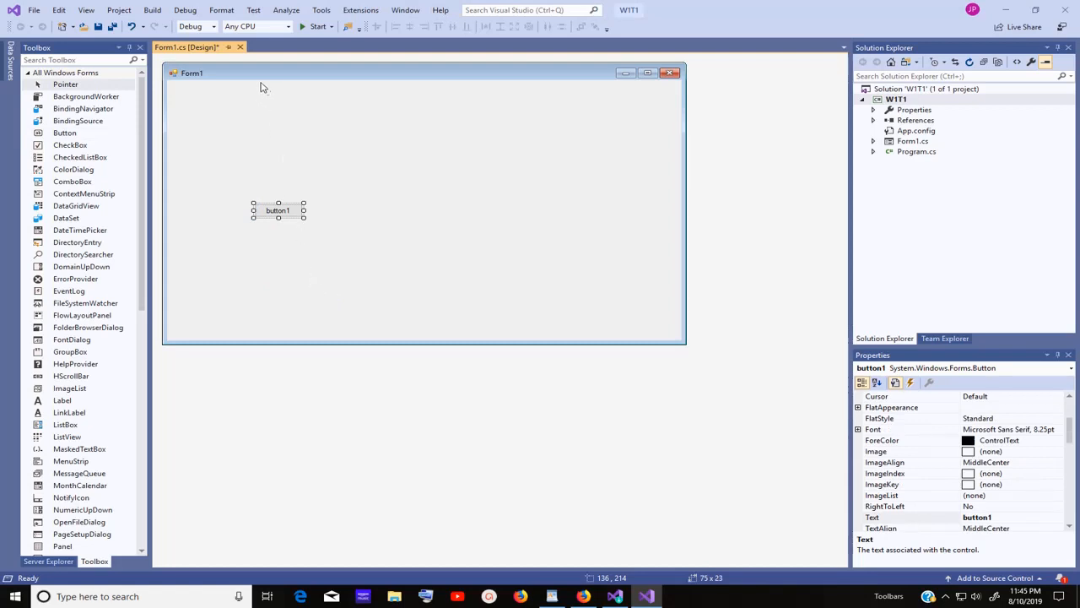
{"action": "left_click", "coordinate": [229, 50]}
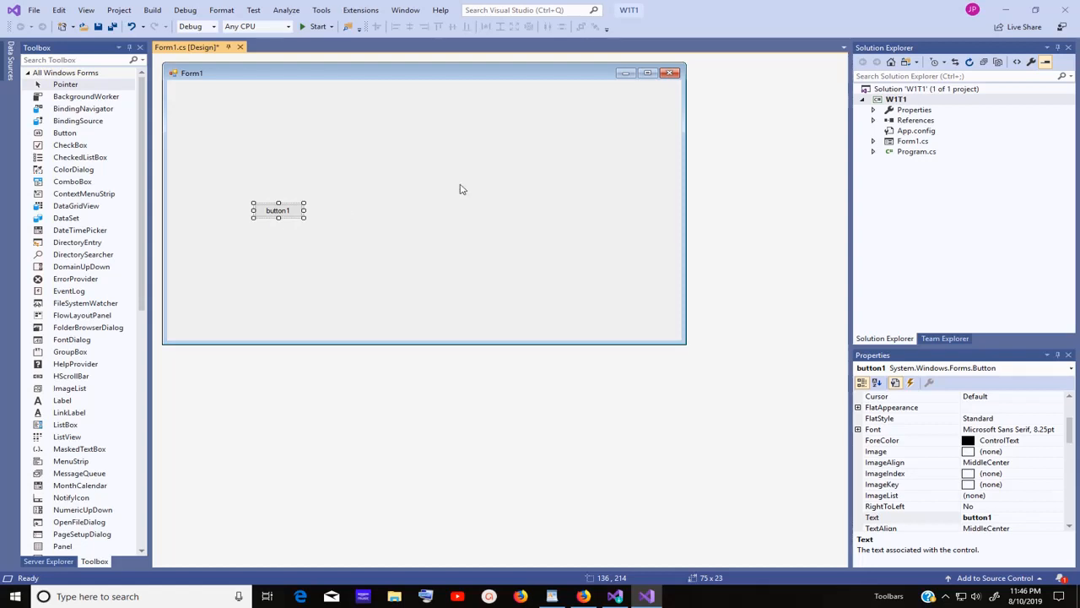
Exit Visual Studio, choosing Save for the W1T1 project and Form1 files.
{"action": "left_click", "coordinate": [1067, 15]}
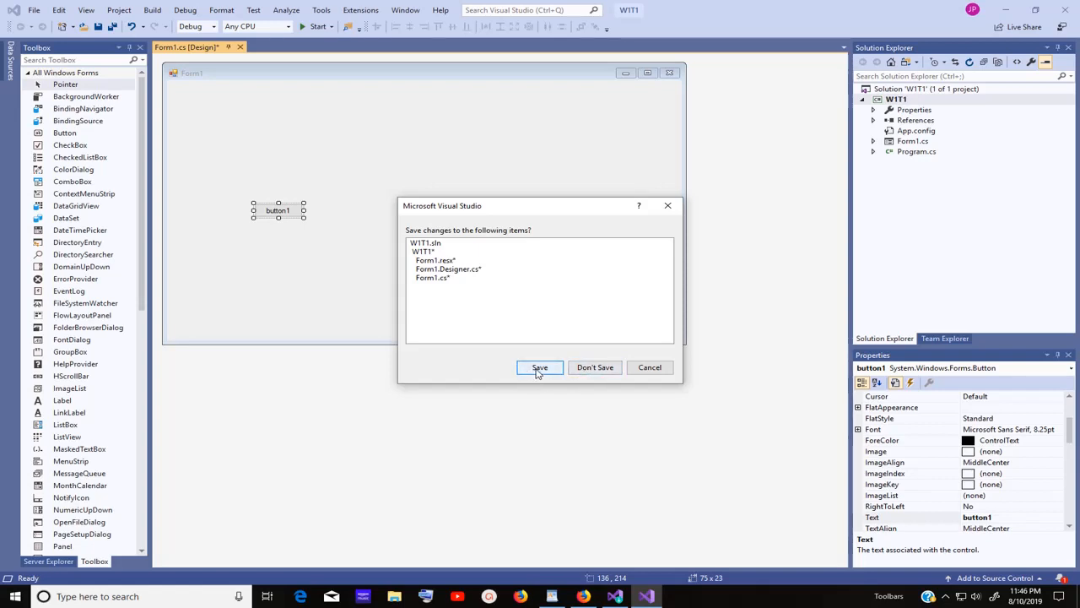
{"action": "left_click", "coordinate": [539, 370]}
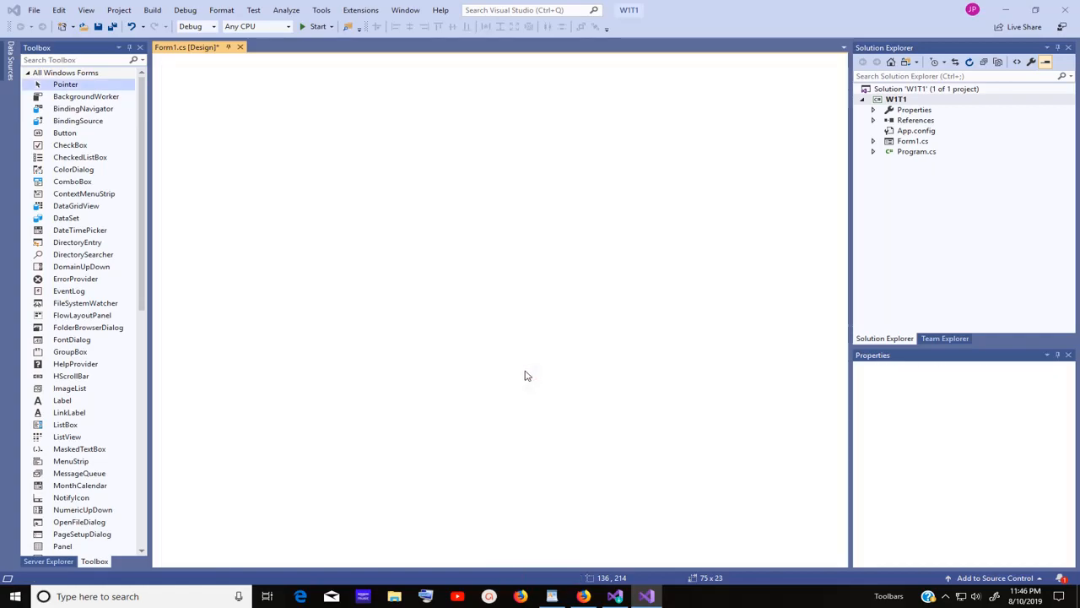